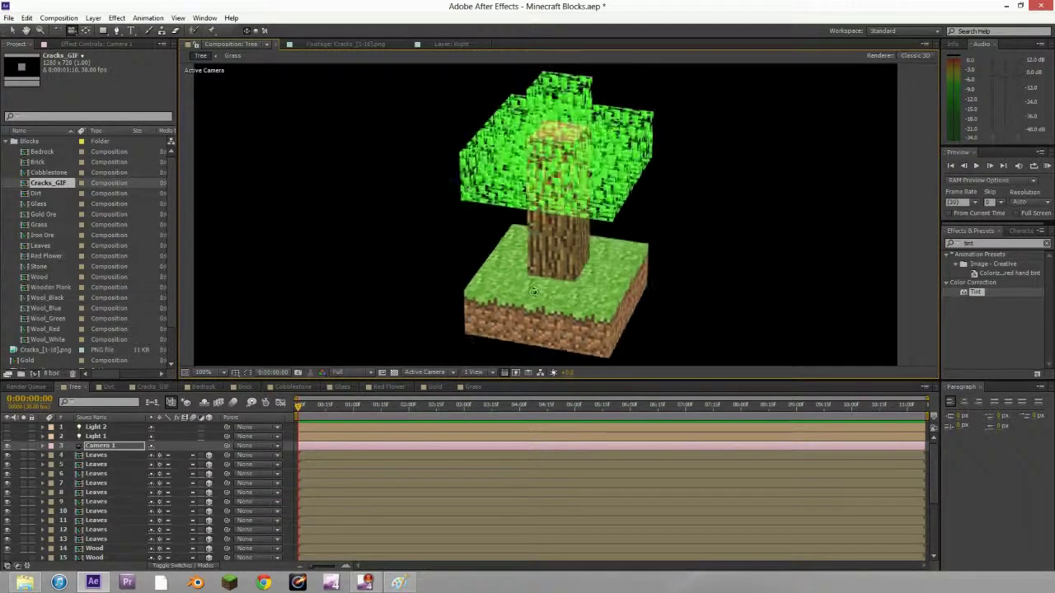
pyautogui.moveTo(534, 293); pyautogui.dragTo(575, 226)
pyautogui.hotkey('ctrl', 'z')
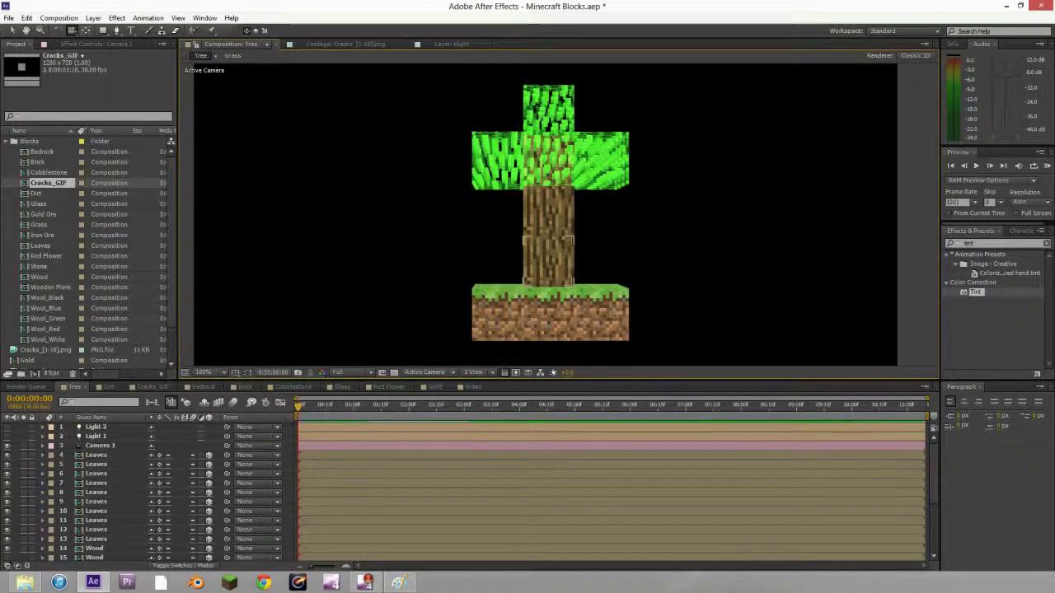
# Step: Switch to File Explorer and look over the block textures in the Minecraft folder, including Bedrock, Bookshelf, Dirt and Coal Ore
pyautogui.click(1007, 6)
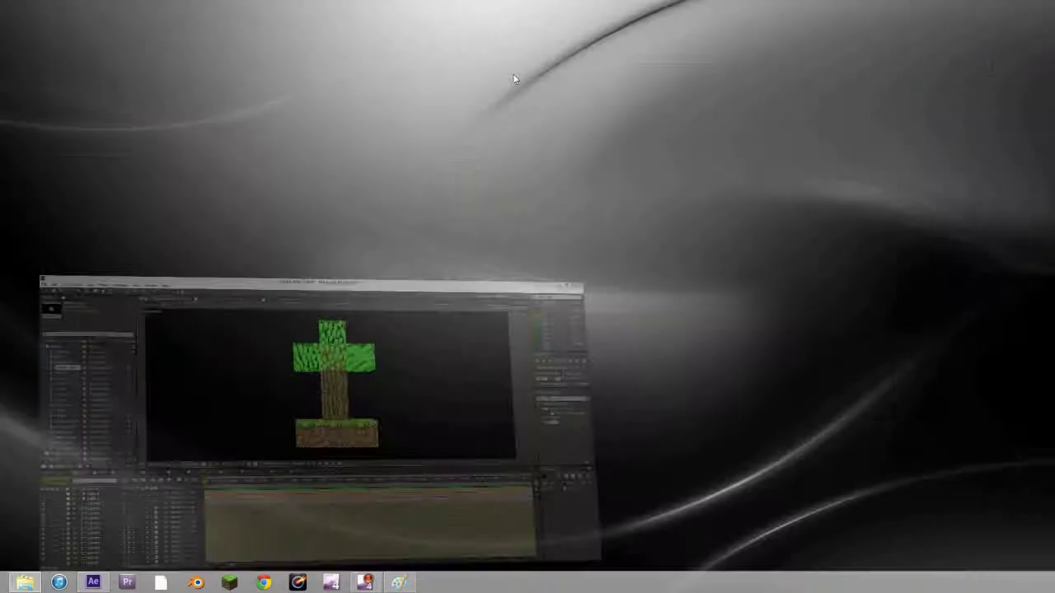
pyautogui.click(24, 583)
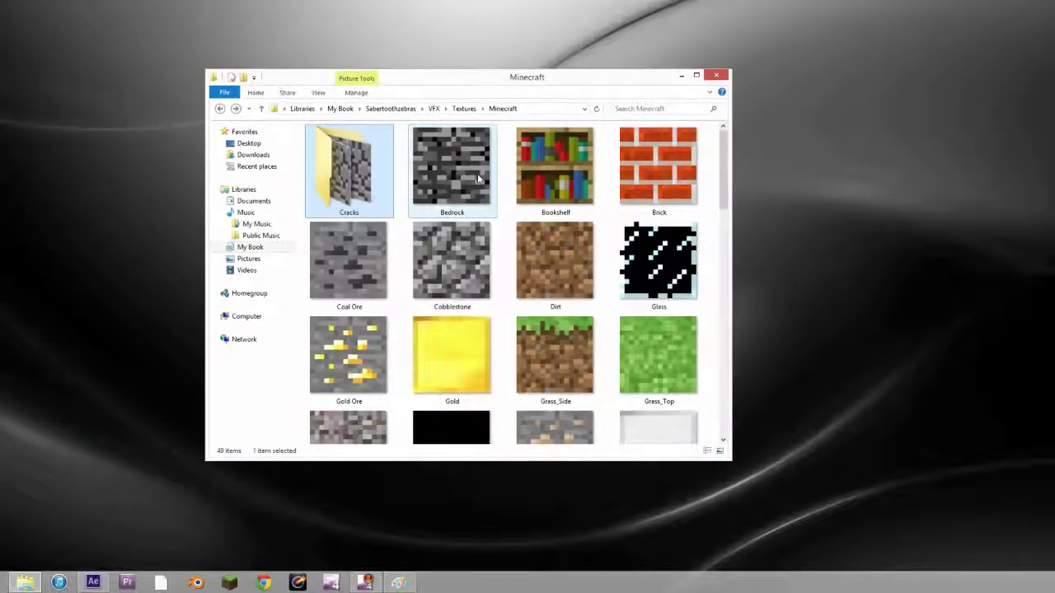
pyautogui.click(468, 169)
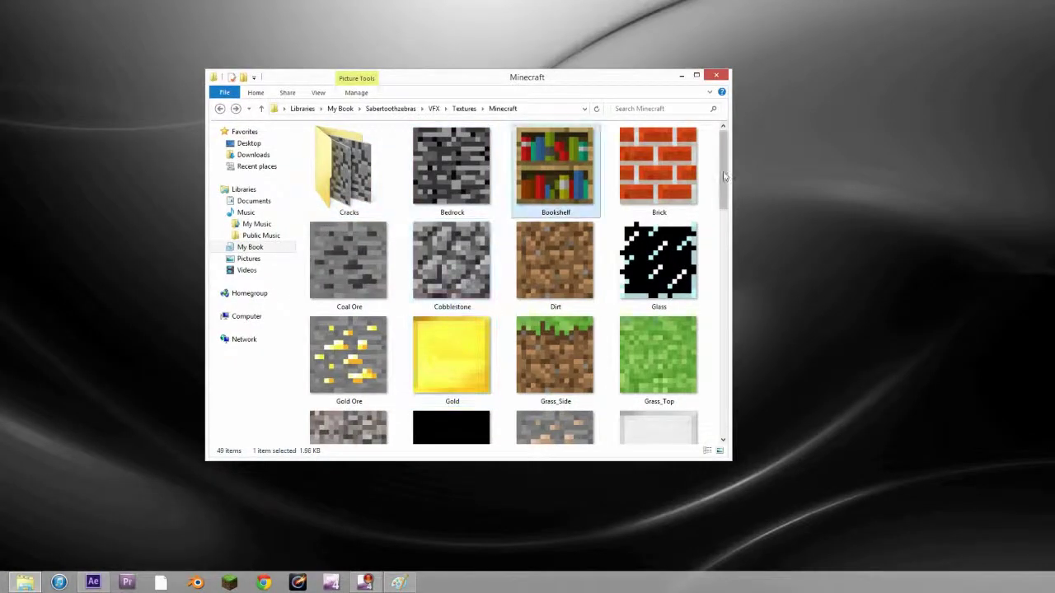
pyautogui.click(555, 169)
pyautogui.click(572, 268)
pyautogui.click(375, 248)
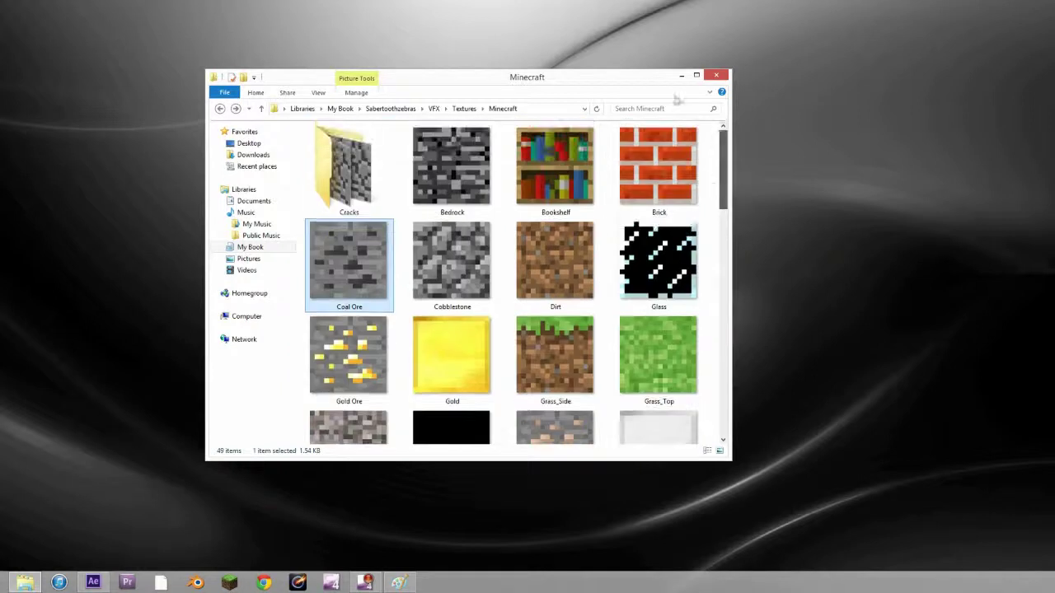
# Step: View the terrain image from the Textures folder at full screen, and close it
pyautogui.click(219, 108)
pyautogui.doubleClick(362, 281)
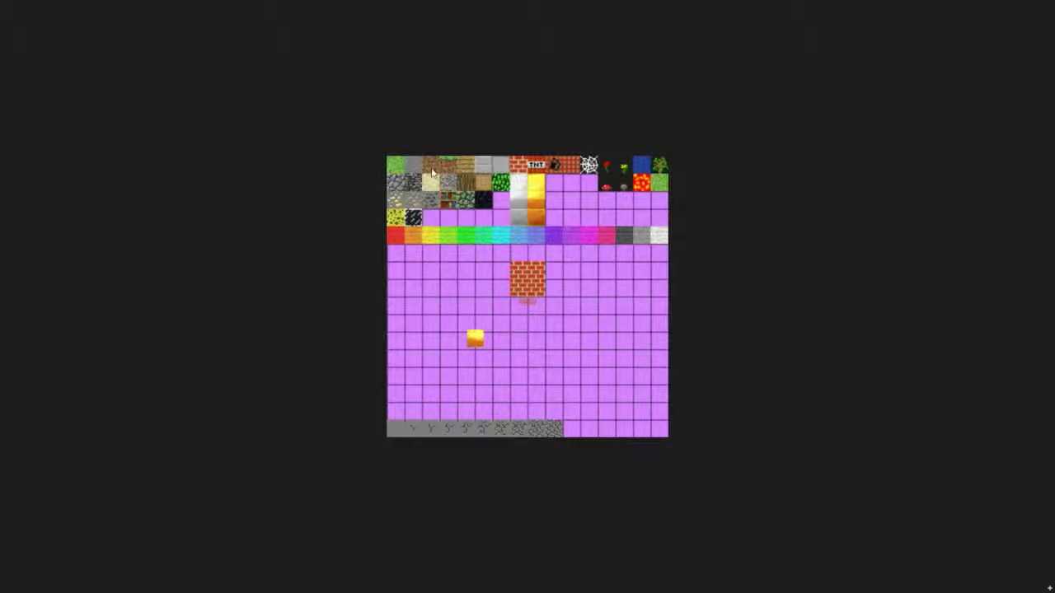
pyautogui.moveTo(537, 6); pyautogui.dragTo(1, 222)
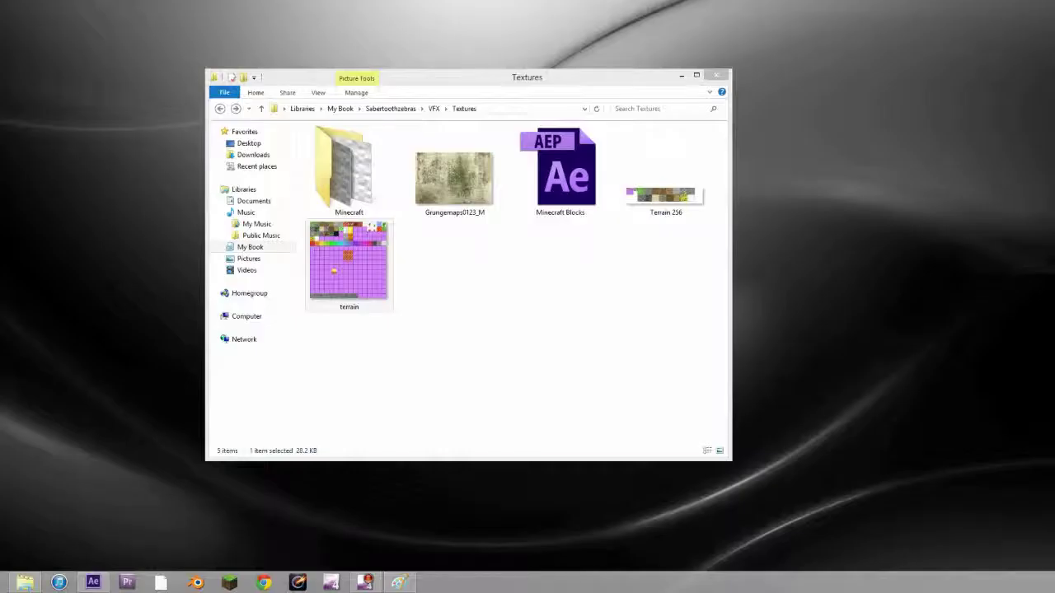
# Step: Switch to Paint and select the 16 × 16 px grass top tile in the terrain image
pyautogui.click(426, 536)
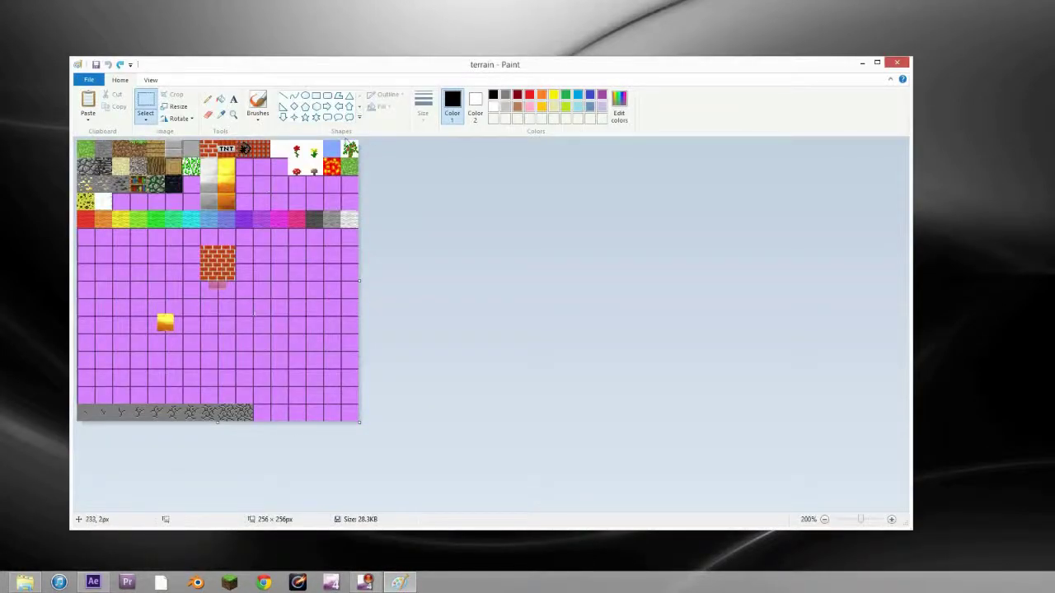
pyautogui.click(233, 114)
pyautogui.click(94, 153)
pyautogui.click(94, 153)
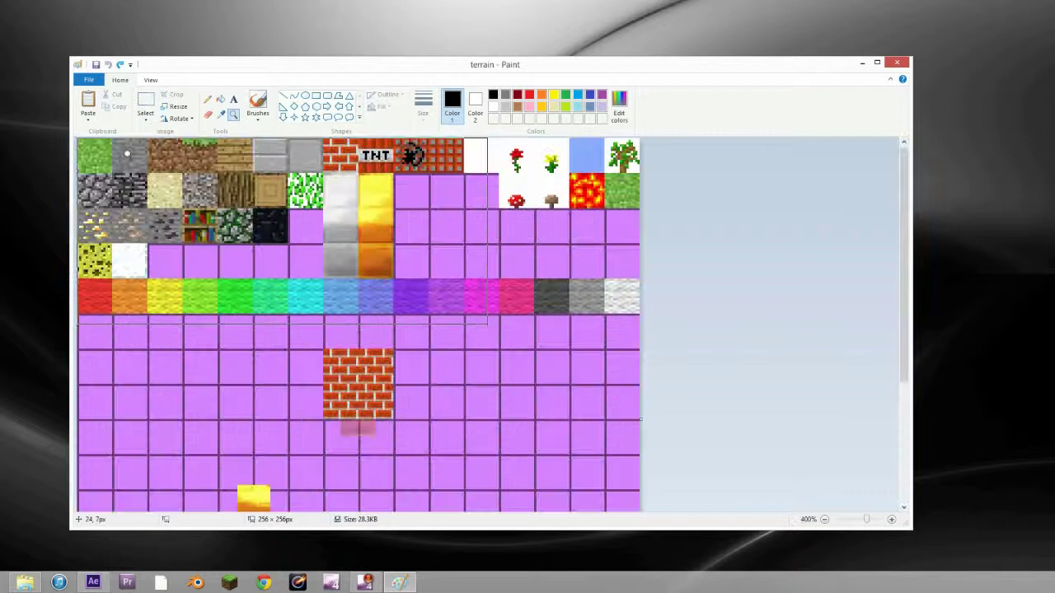
pyautogui.click(92, 153)
pyautogui.click(92, 153)
pyautogui.click(92, 153)
pyautogui.click(93, 154)
pyautogui.click(147, 102)
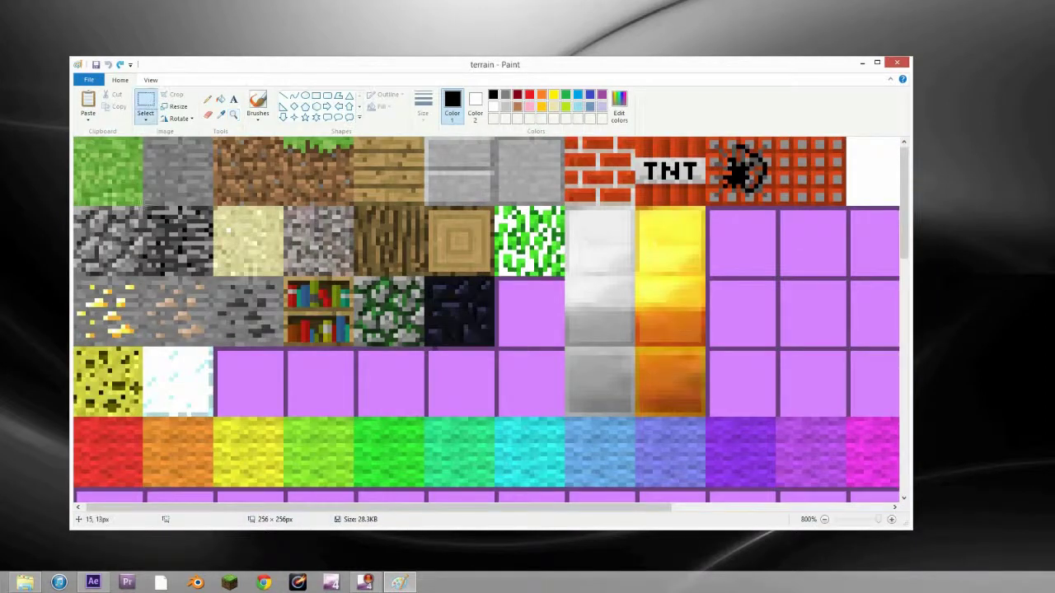
pyautogui.moveTo(140, 205)
pyautogui.mouseDown()
pyautogui.moveTo(54, 151)
pyautogui.moveTo(81, 153)
pyautogui.moveTo(144, 207)
pyautogui.mouseUp()
pyautogui.click(80, 150)
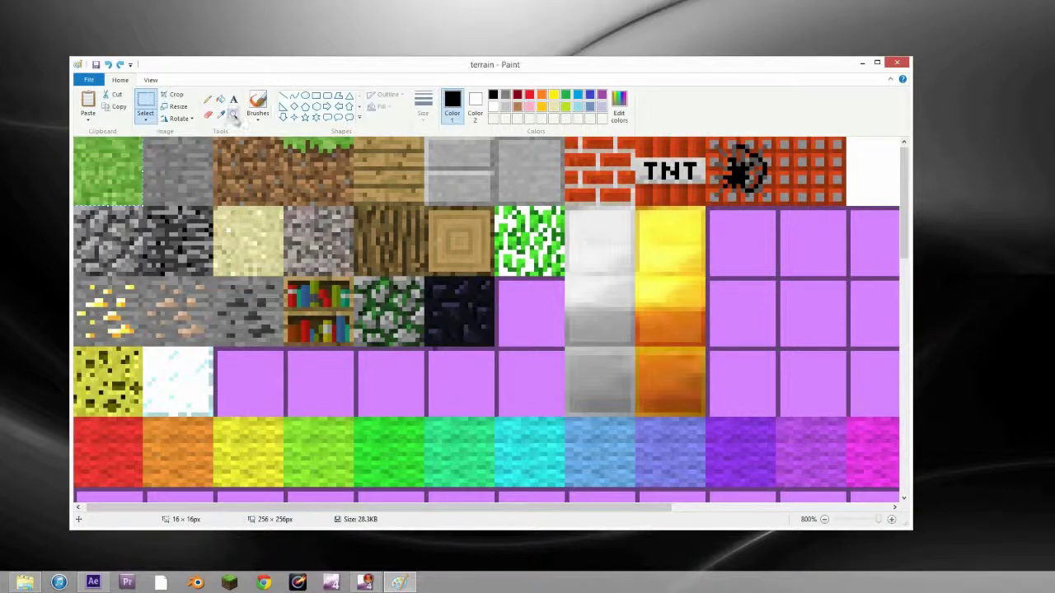
# Step: Paste the copied grass tile into the terrain image and enlarge it to 256 × 256 px
pyautogui.click(234, 114)
pyautogui.rightClick(266, 224)
pyautogui.rightClick(266, 223)
pyautogui.rightClick(266, 223)
pyautogui.rightClick(266, 224)
pyautogui.rightClick(266, 224)
pyautogui.rightClick(256, 252)
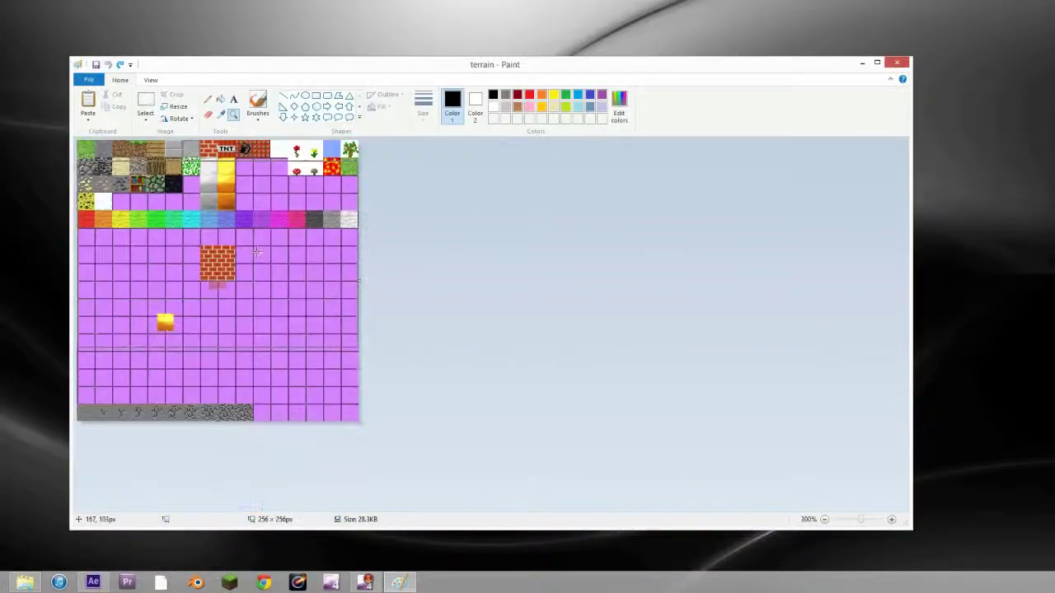
pyautogui.rightClick(257, 251)
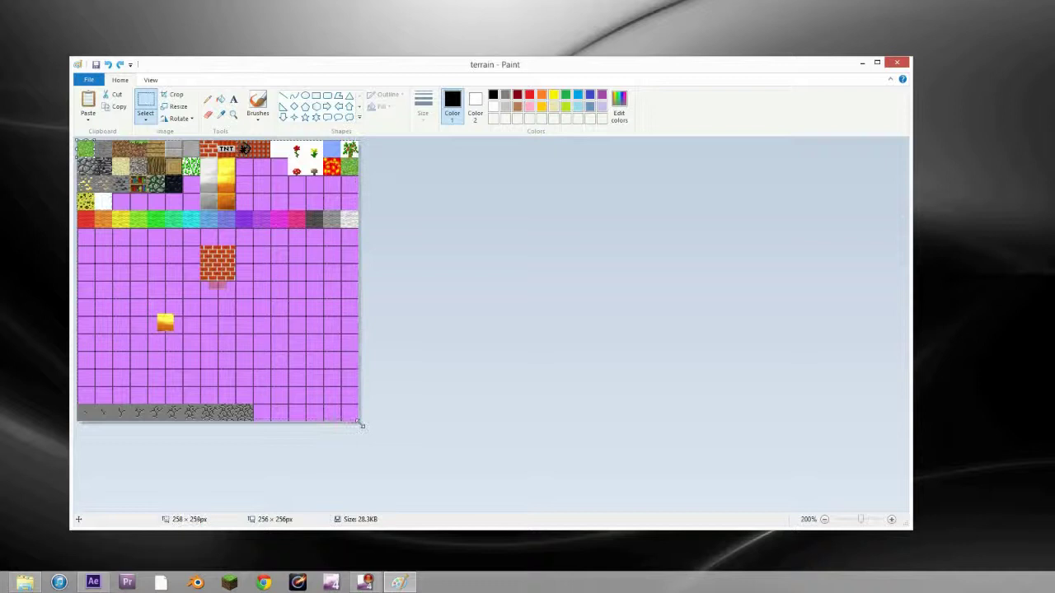
pyautogui.hotkey('ctrl', 'v')
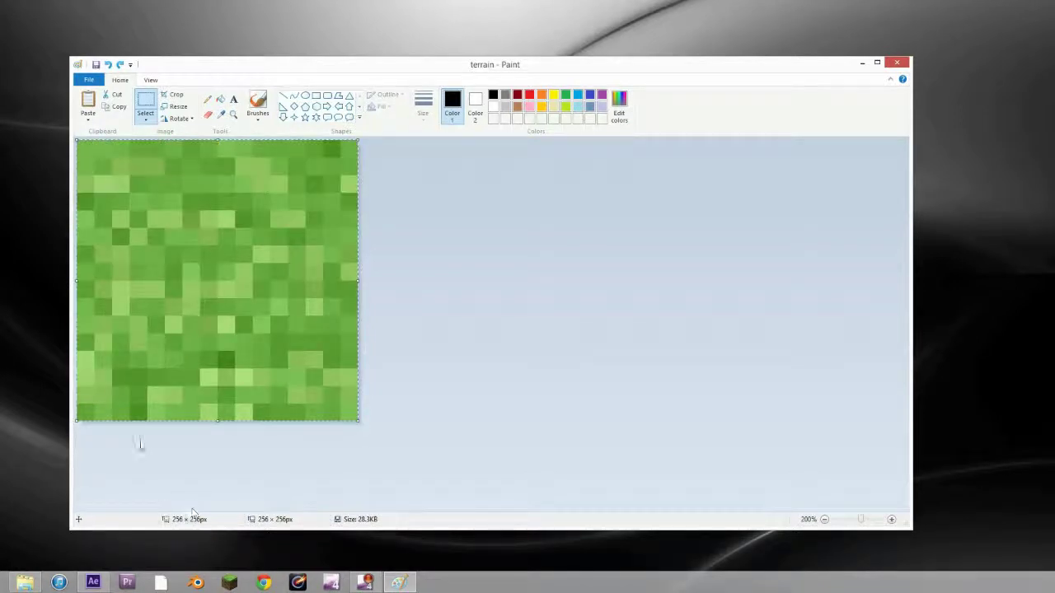
# Step: Look at the options for saving the picture under another name, and undo the enlarged grass tile
pyautogui.click(89, 79)
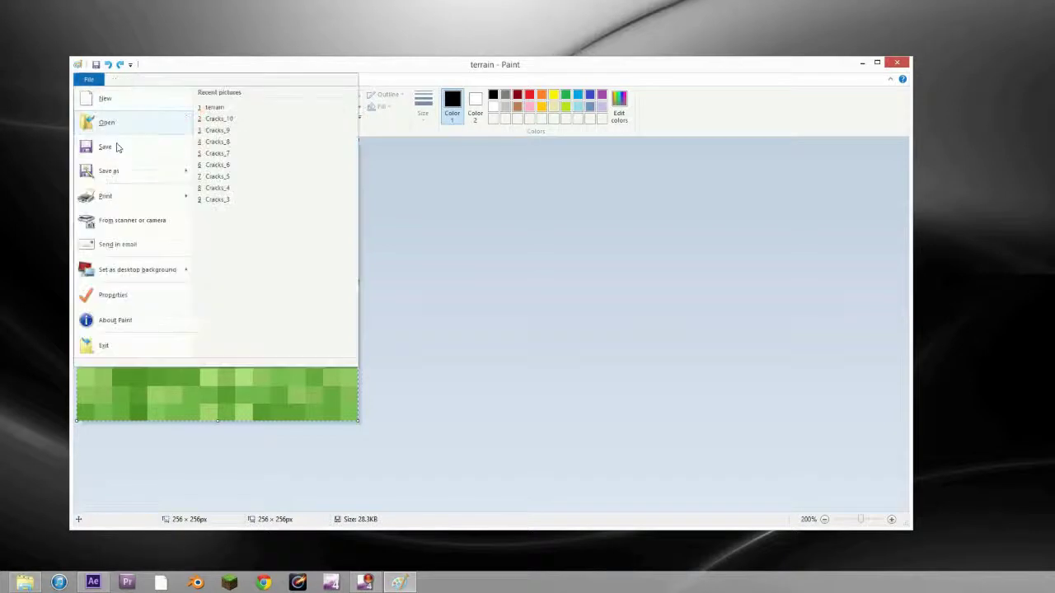
pyautogui.moveTo(111, 171)
pyautogui.click(483, 243)
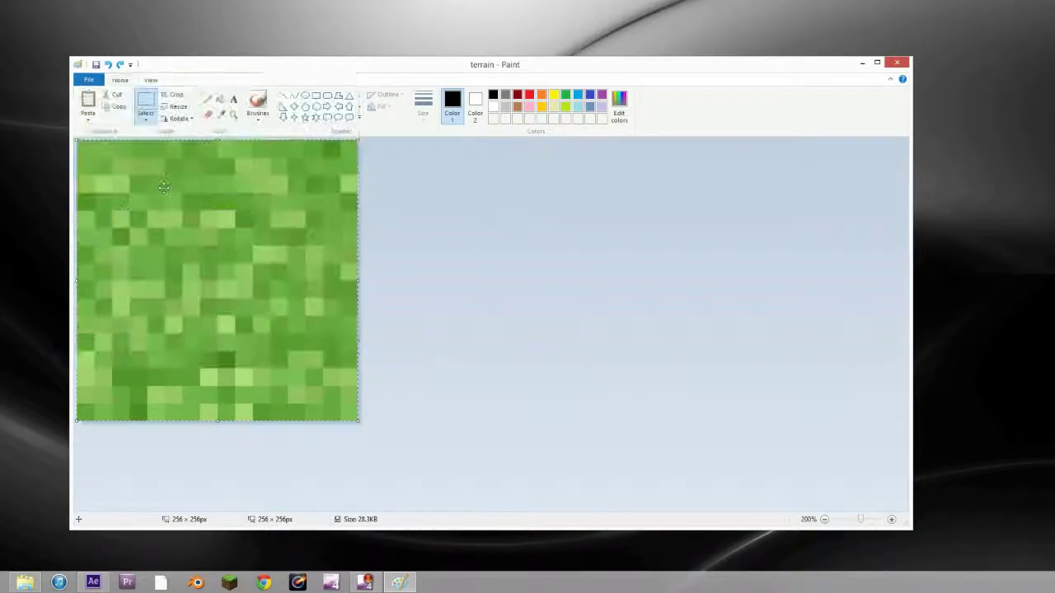
pyautogui.hotkey('ctrl', 'z')
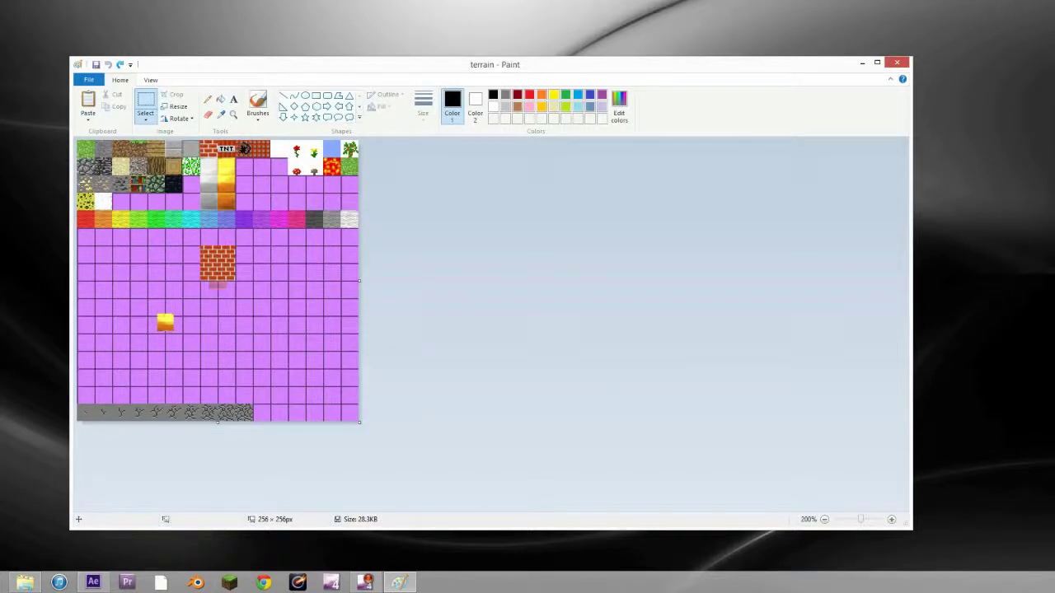
# Step: View the Glass texture from the Minecraft folder in File Explorer at full screen, and close it
pyautogui.click(25, 582)
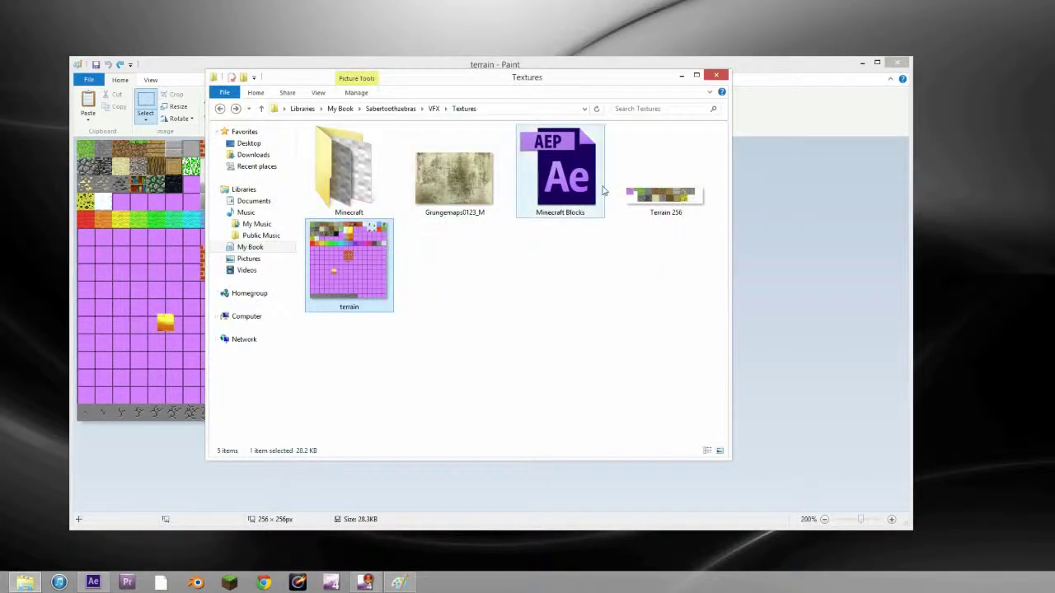
pyautogui.doubleClick(348, 169)
pyautogui.scroll(-10, 568, 327)
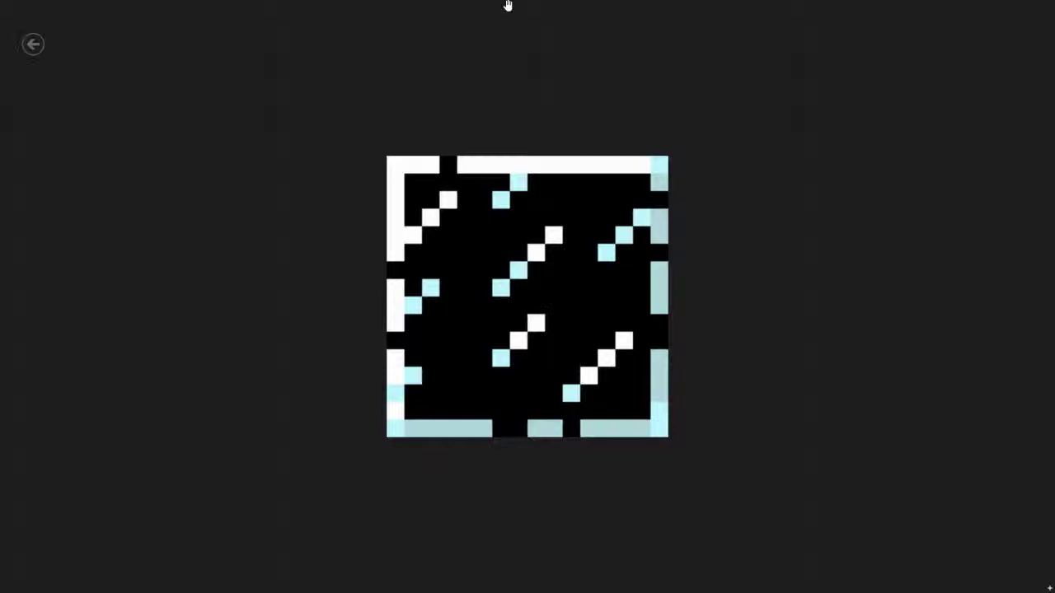
pyautogui.moveTo(508, 5); pyautogui.dragTo(508, 585)
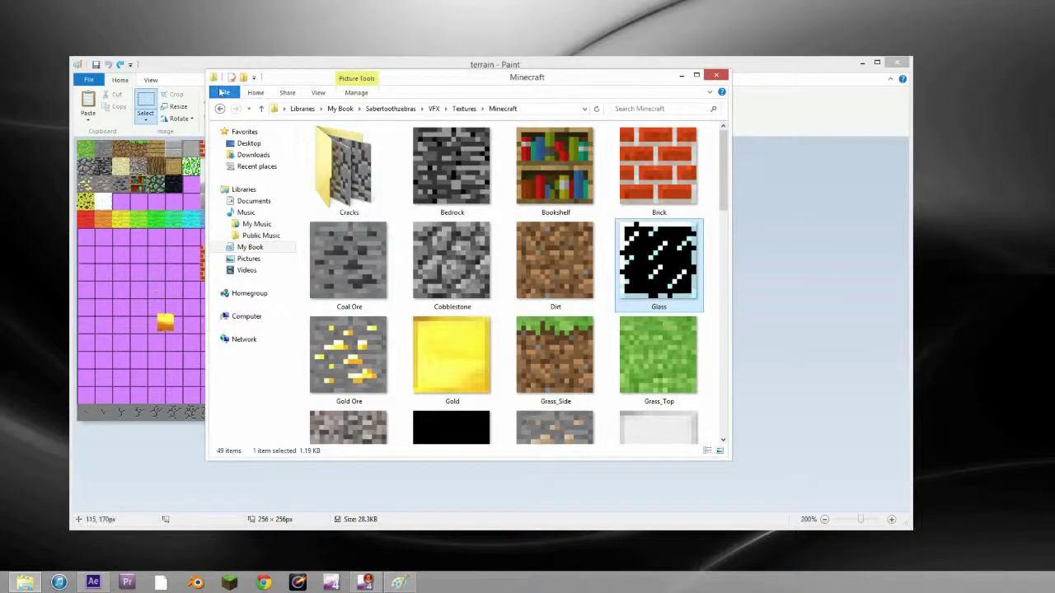
# Step: Return to Paint, fill the glass tile's white background in the terrain image with black, and undo the fill
pyautogui.click(186, 84)
pyautogui.click(236, 113)
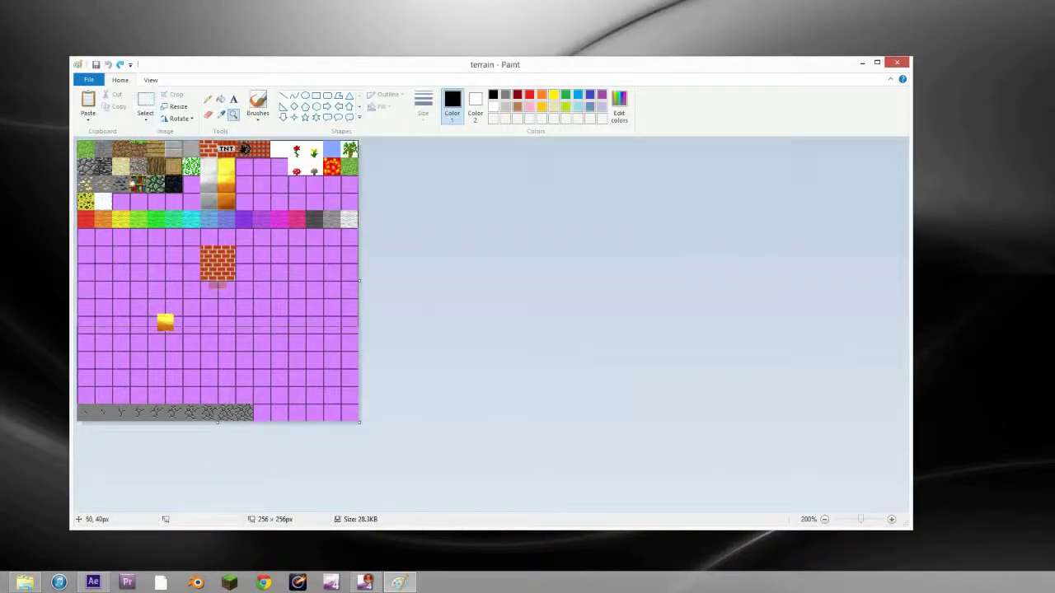
pyautogui.click(217, 206)
pyautogui.click(272, 321)
pyautogui.click(313, 329)
pyautogui.click(363, 329)
pyautogui.click(424, 259)
pyautogui.click(434, 255)
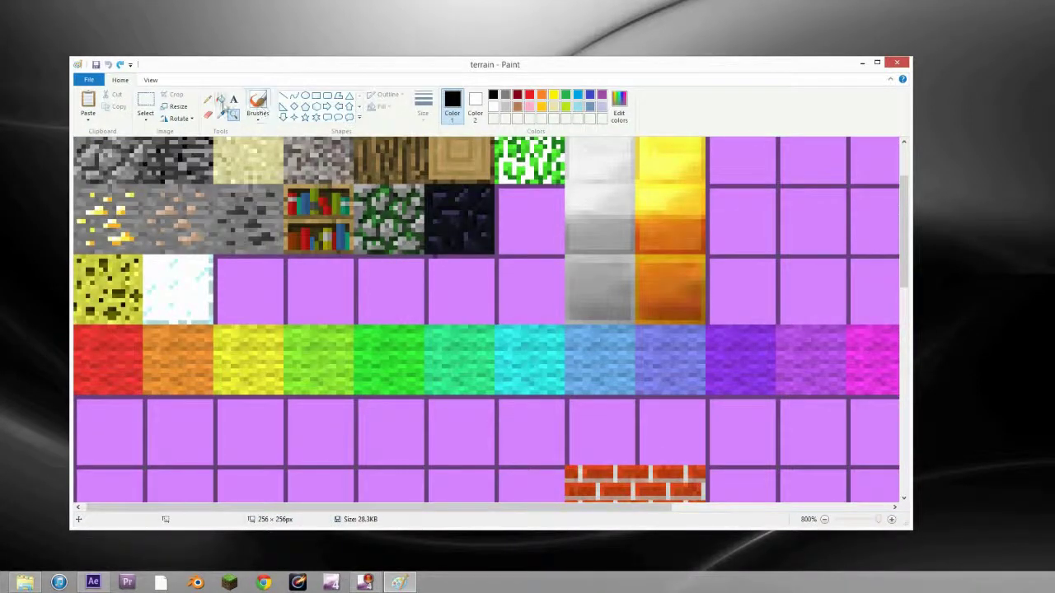
pyautogui.click(221, 99)
pyautogui.click(184, 280)
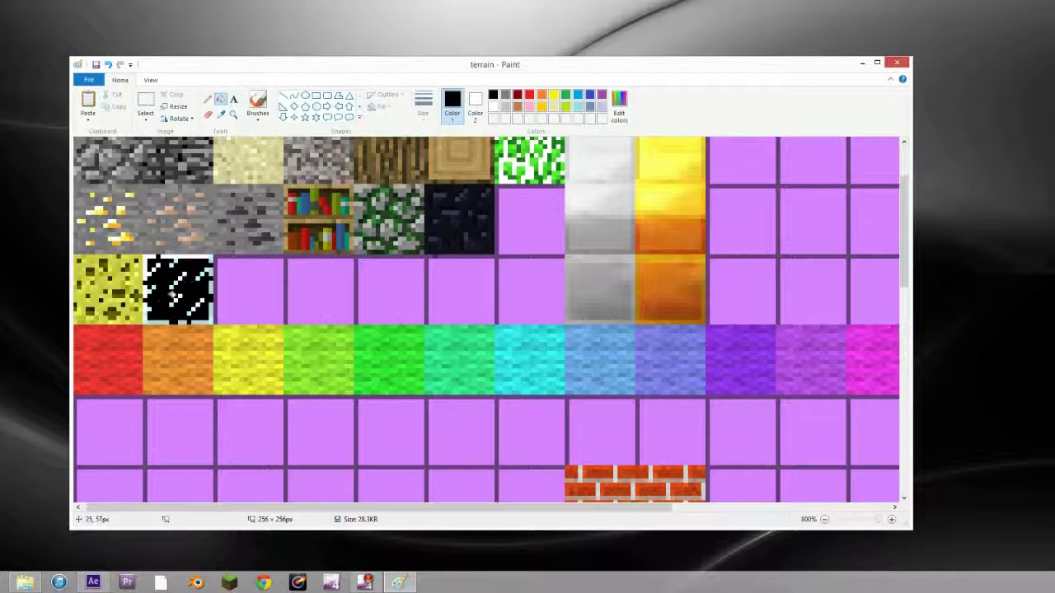
pyautogui.hotkey('ctrl', 'z')
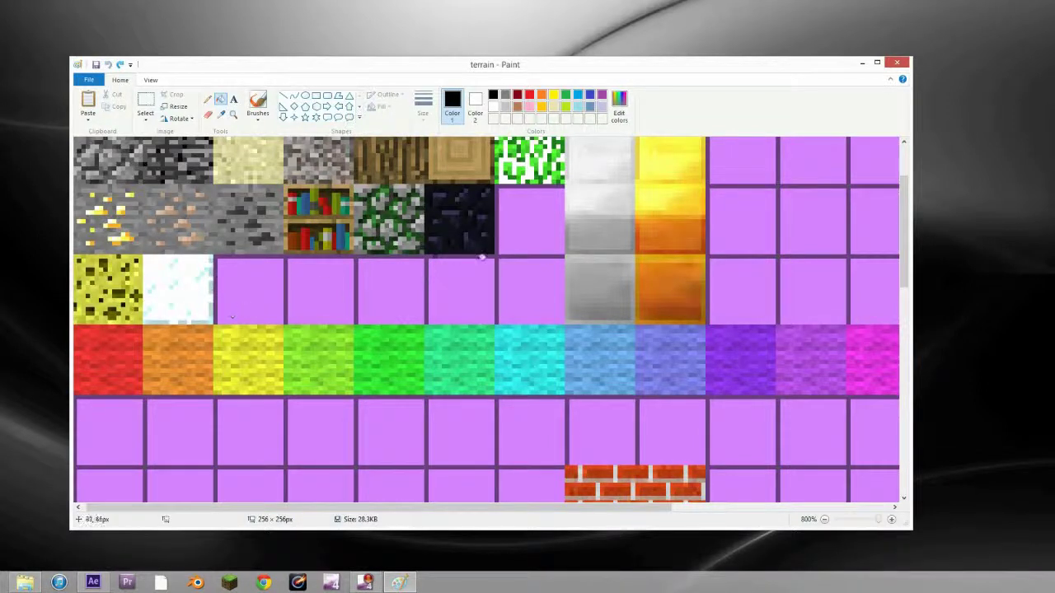
# Step: Fill a white gap in the leaves tile with black, and undo the fill
pyautogui.scroll(2, 481, 258)
pyautogui.click(512, 211)
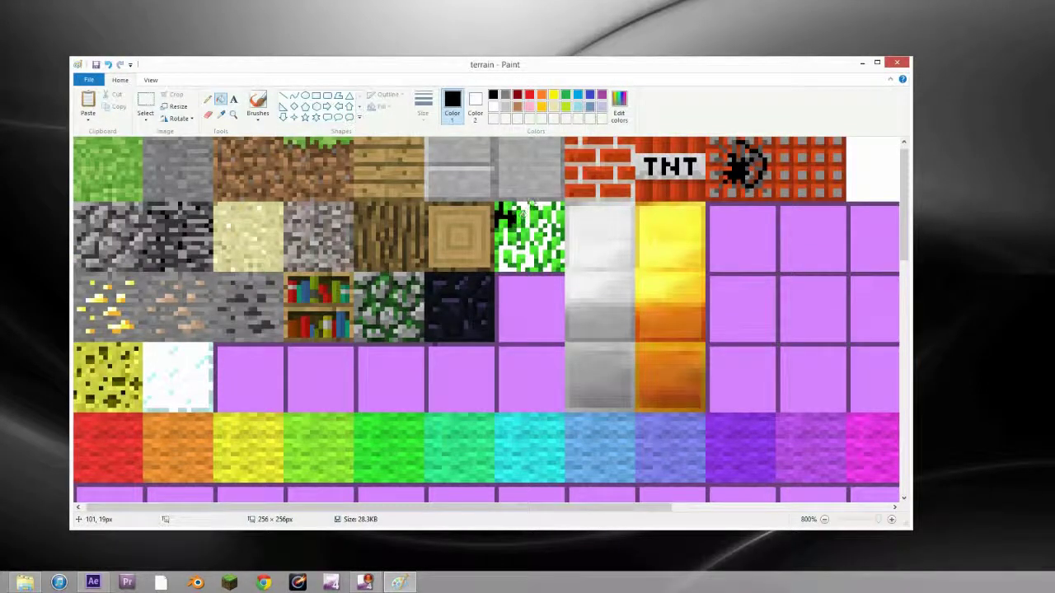
pyautogui.hotkey('ctrl', 'z')
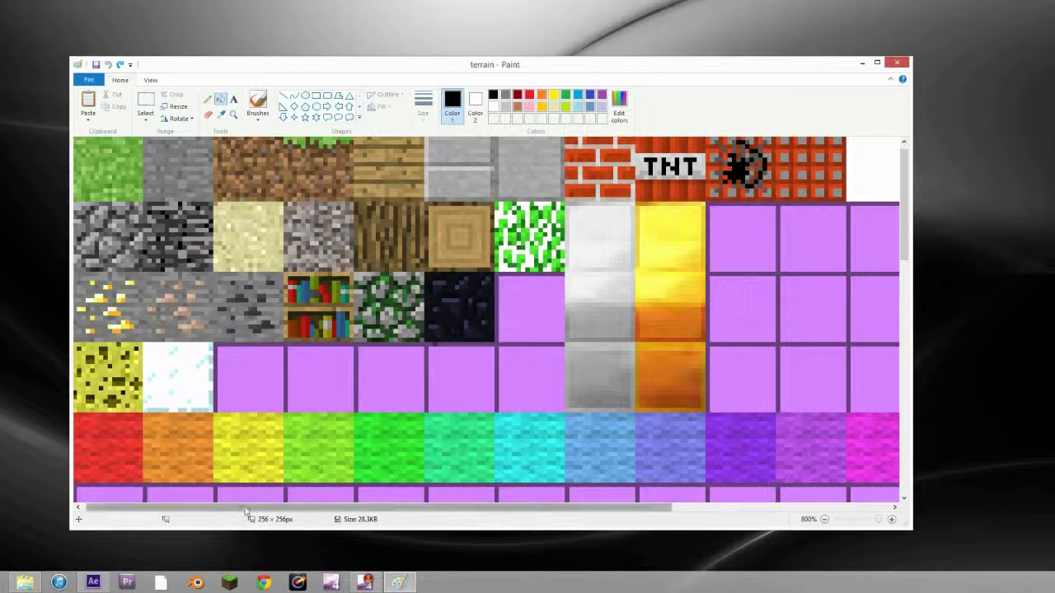
# Step: Fill the white background around the flowers, mushrooms and sapling with black, and undo the fills
pyautogui.moveTo(245, 511); pyautogui.dragTo(470, 511)
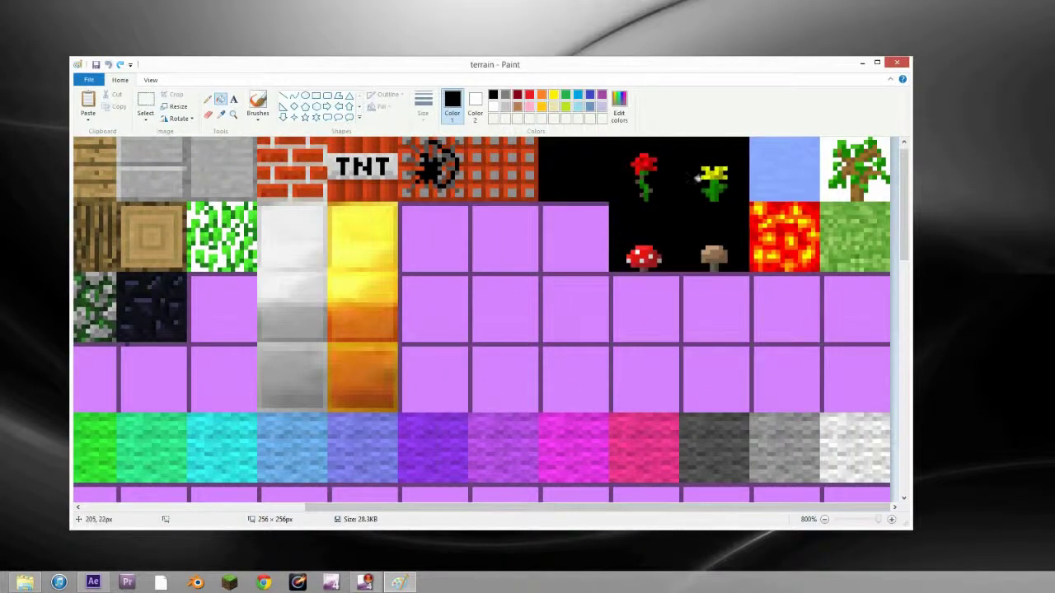
pyautogui.click(849, 190)
pyautogui.hotkey('ctrl', 'z')
pyautogui.hotkey('ctrl', 'z')
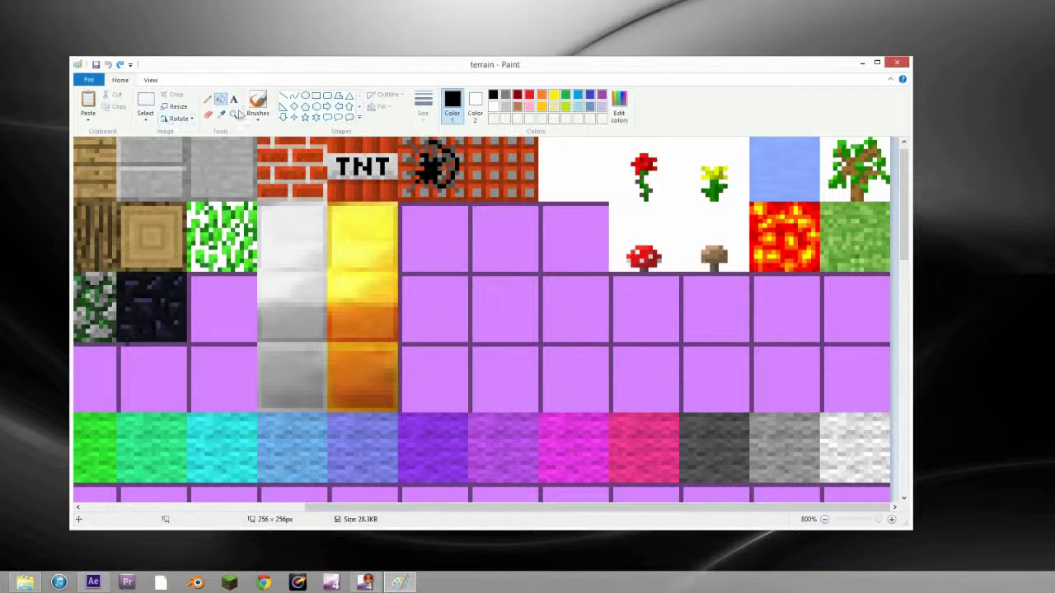
# Step: Minimize the texture folder and the terrain image, and switch back to the Minecraft Blocks project in After Effects
pyautogui.click(234, 114)
pyautogui.rightClick(260, 241)
pyautogui.rightClick(260, 242)
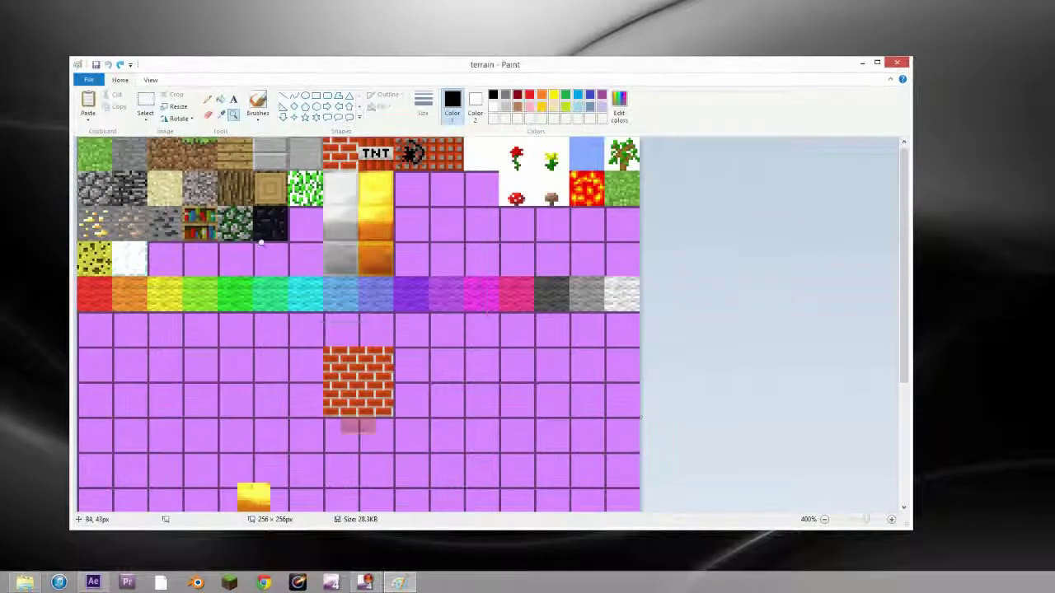
pyautogui.rightClick(260, 242)
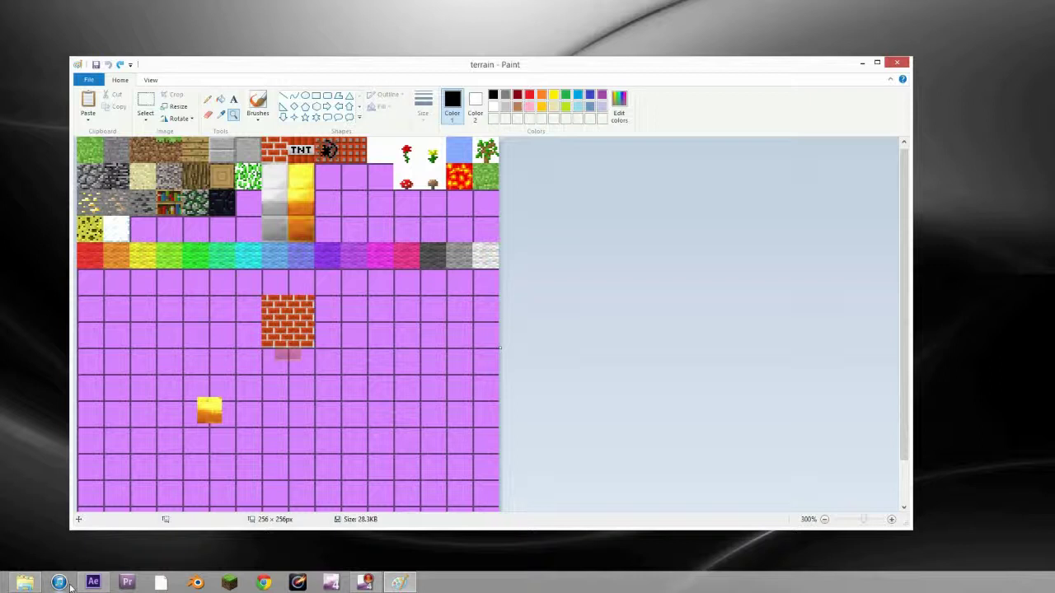
pyautogui.click(33, 586)
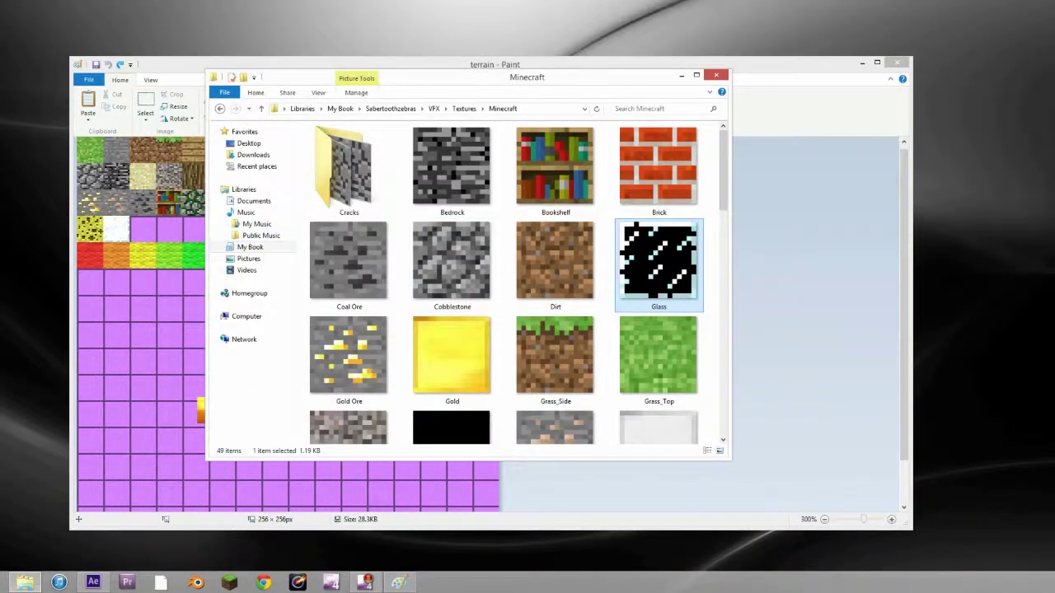
pyautogui.click(681, 75)
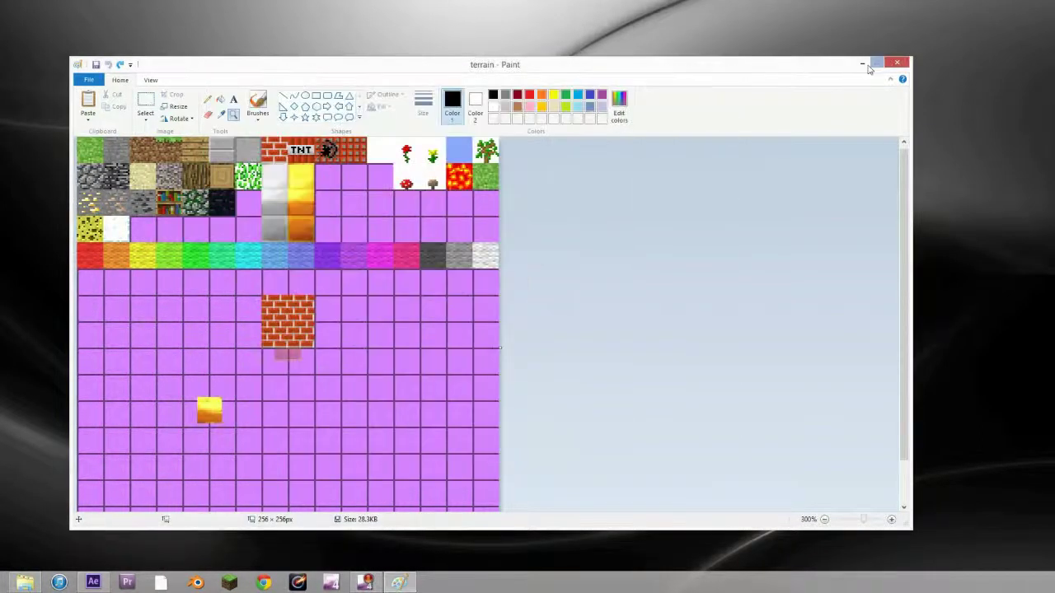
pyautogui.click(862, 61)
pyautogui.click(93, 582)
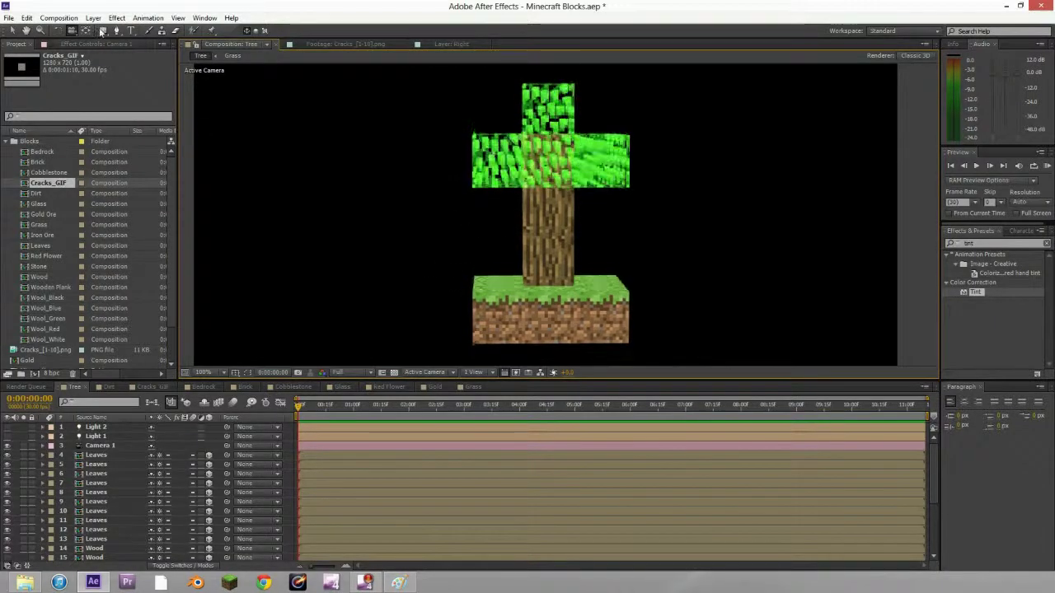
# Step: Open the settings of the Tree composition, review them and close the dialog
pyautogui.click(58, 17)
pyautogui.click(86, 46)
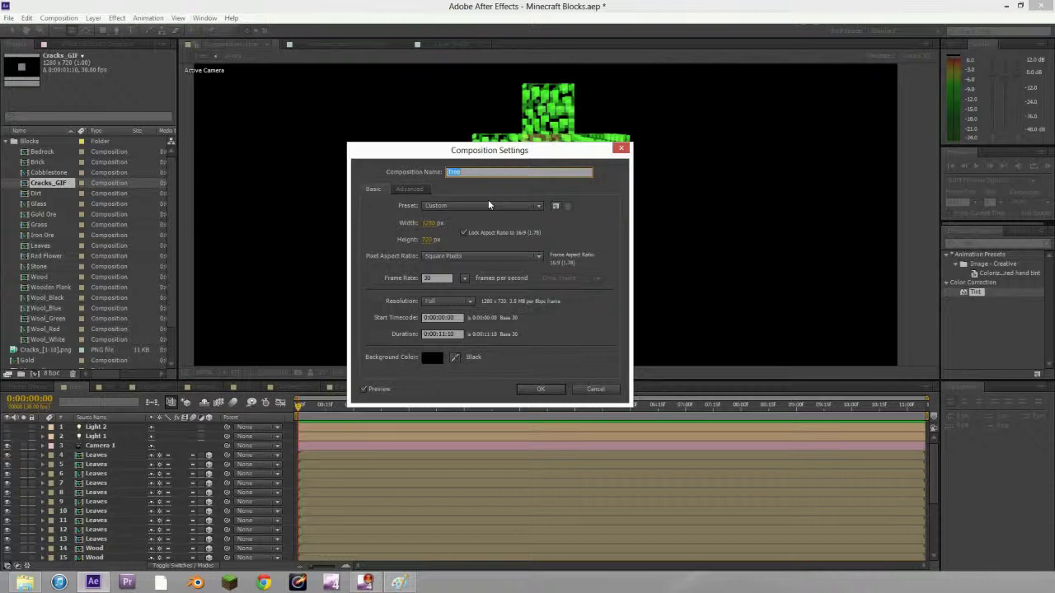
pyautogui.press('Return')
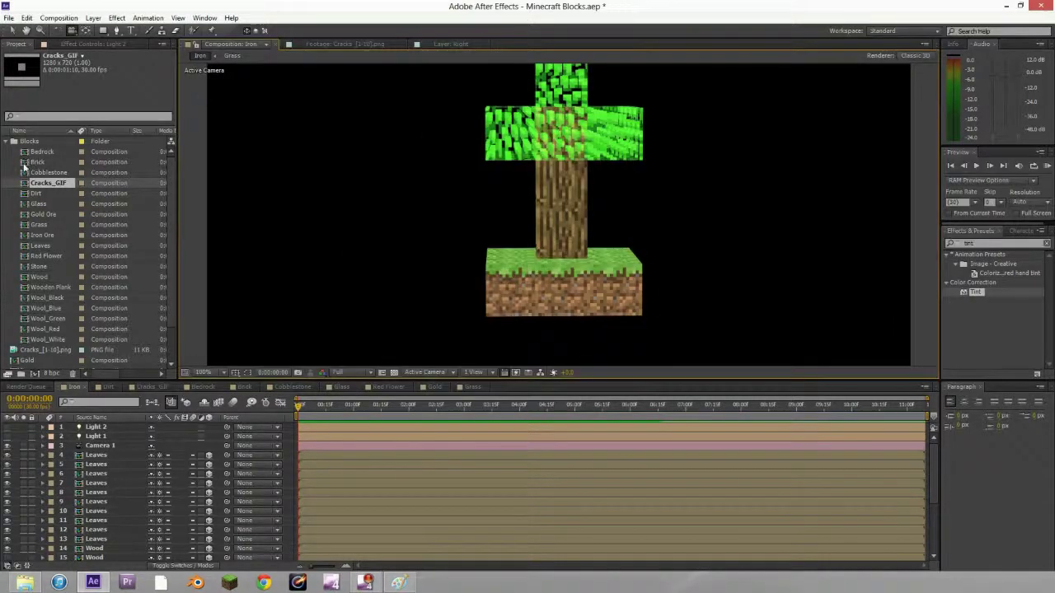
# Step: Collapse the Blocks folder, and look through the crack stage images in the Cracks texture folder on disk
pyautogui.click(7, 141)
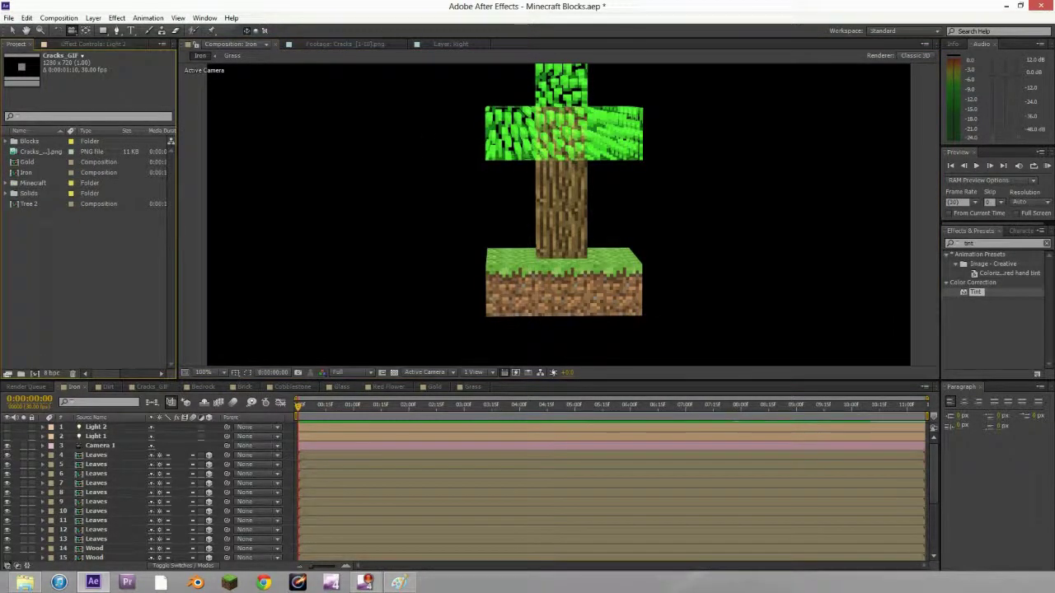
pyautogui.click(24, 582)
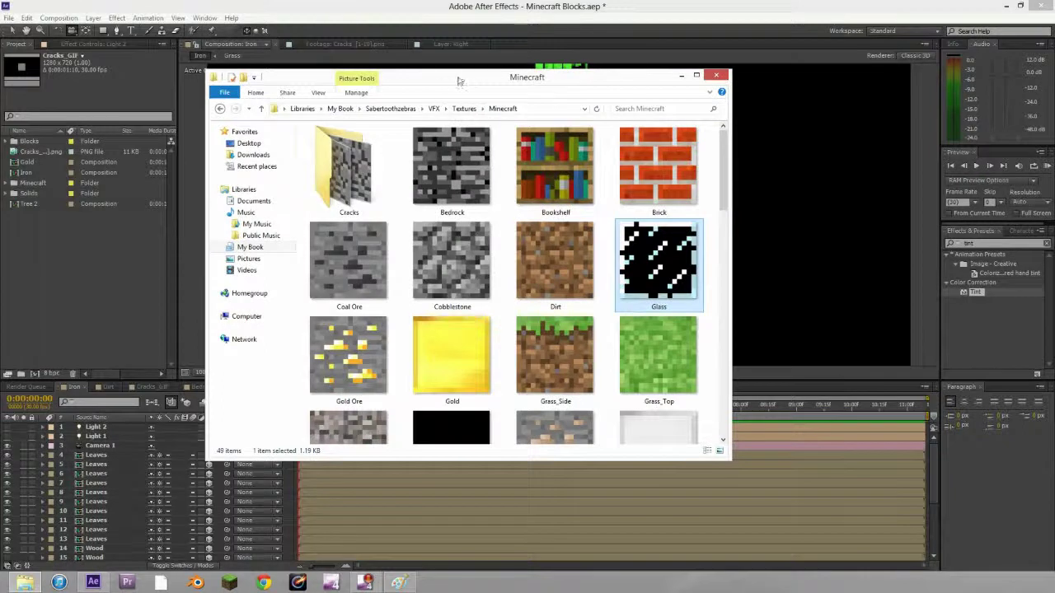
pyautogui.moveTo(459, 80); pyautogui.dragTo(520, 81)
pyautogui.doubleClick(410, 169)
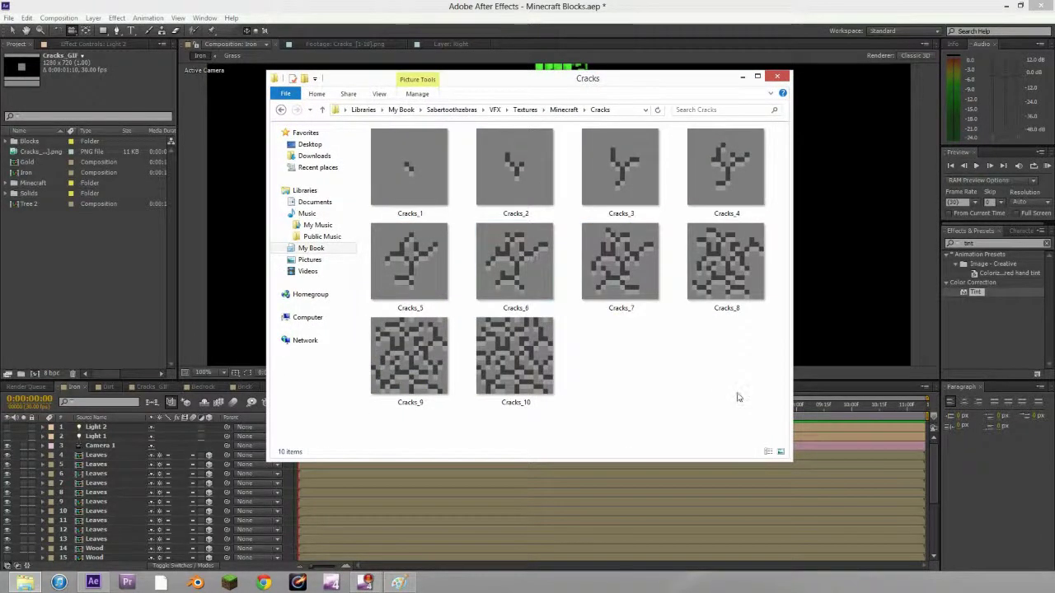
pyautogui.moveTo(739, 398); pyautogui.dragTo(394, 140)
pyautogui.click(633, 380)
pyautogui.click(281, 111)
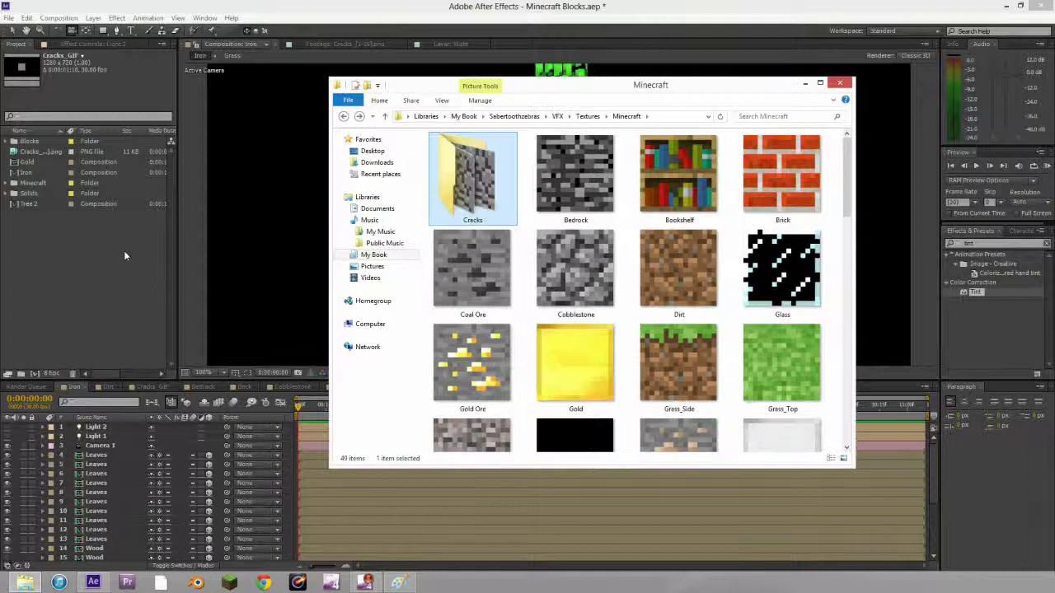
# Step: Return to the project and open the Cracks_[1-10].png image sequence as footage to preview it
pyautogui.click(124, 251)
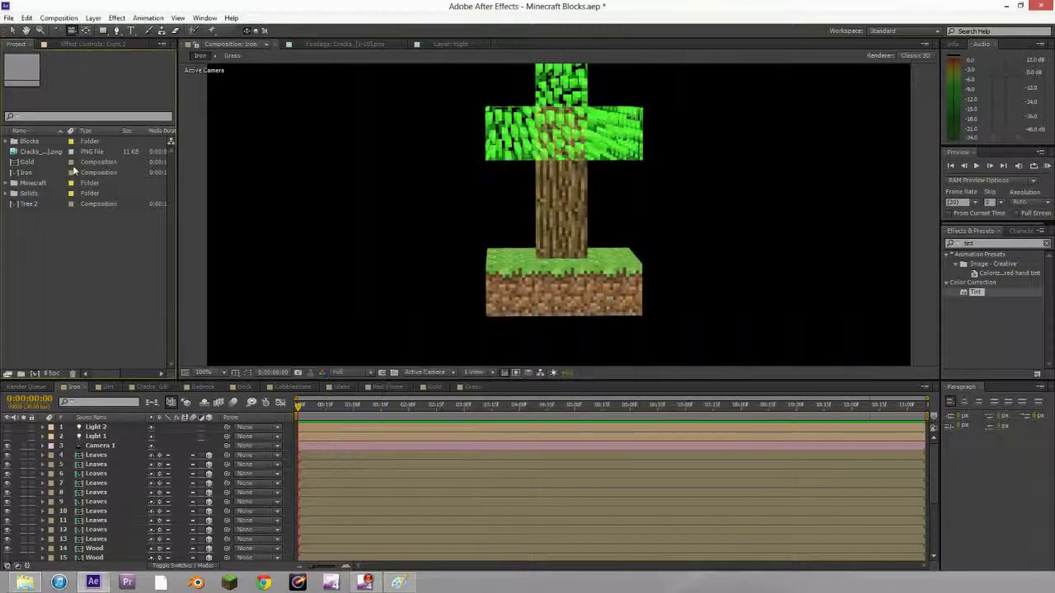
pyautogui.click(25, 581)
pyautogui.moveTo(475, 195)
pyautogui.mouseDown()
pyautogui.moveTo(125, 227)
pyautogui.moveTo(476, 190)
pyautogui.mouseUp()
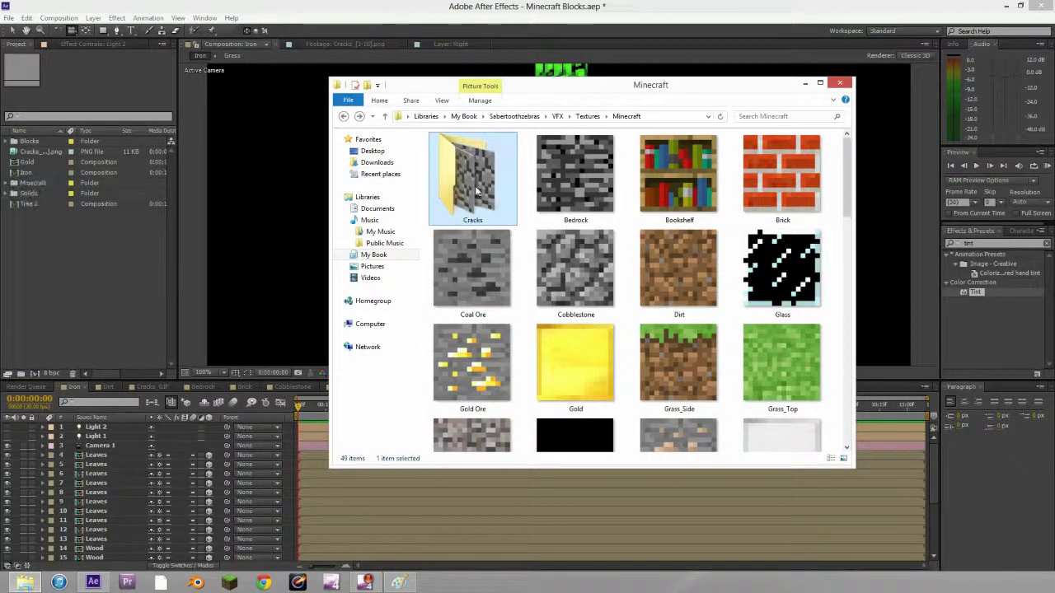
pyautogui.click(247, 186)
pyautogui.doubleClick(40, 151)
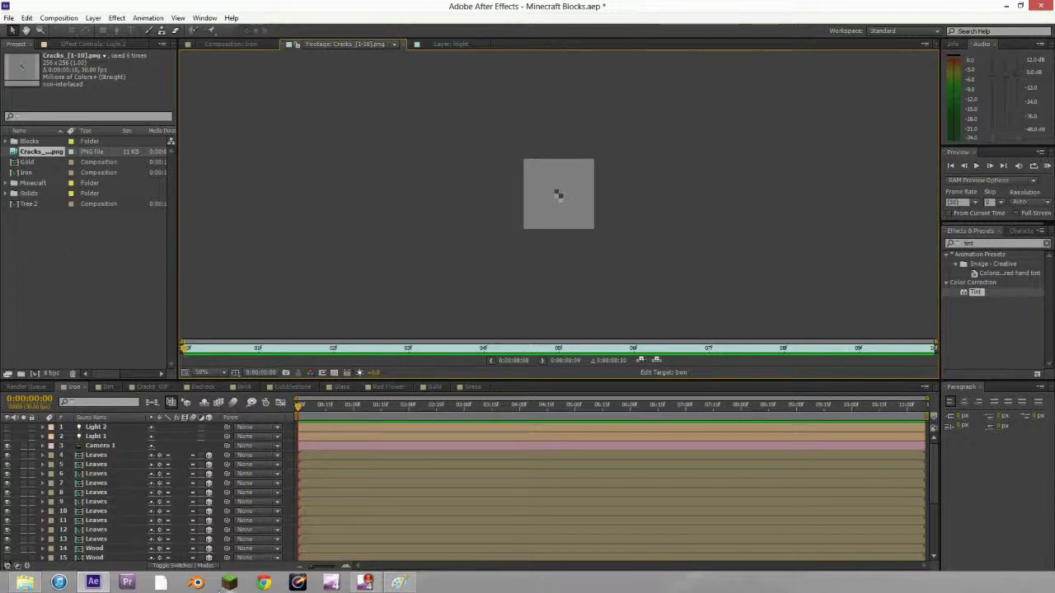
# Step: Try to import the Cracks folder from the Minecraft texture folder into the project
pyautogui.click(388, 585)
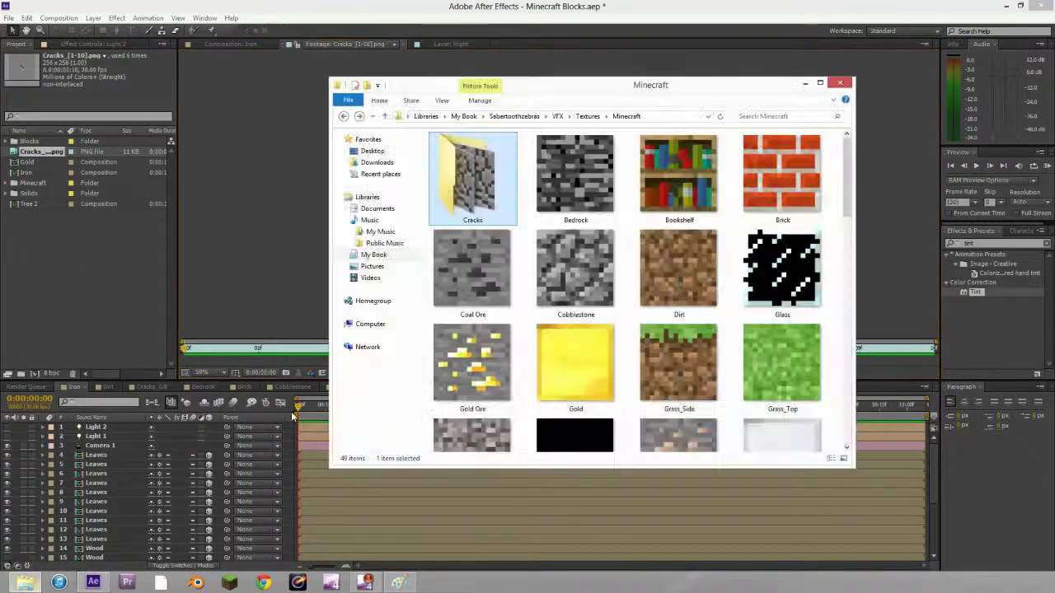
pyautogui.moveTo(436, 223); pyautogui.dragTo(68, 263)
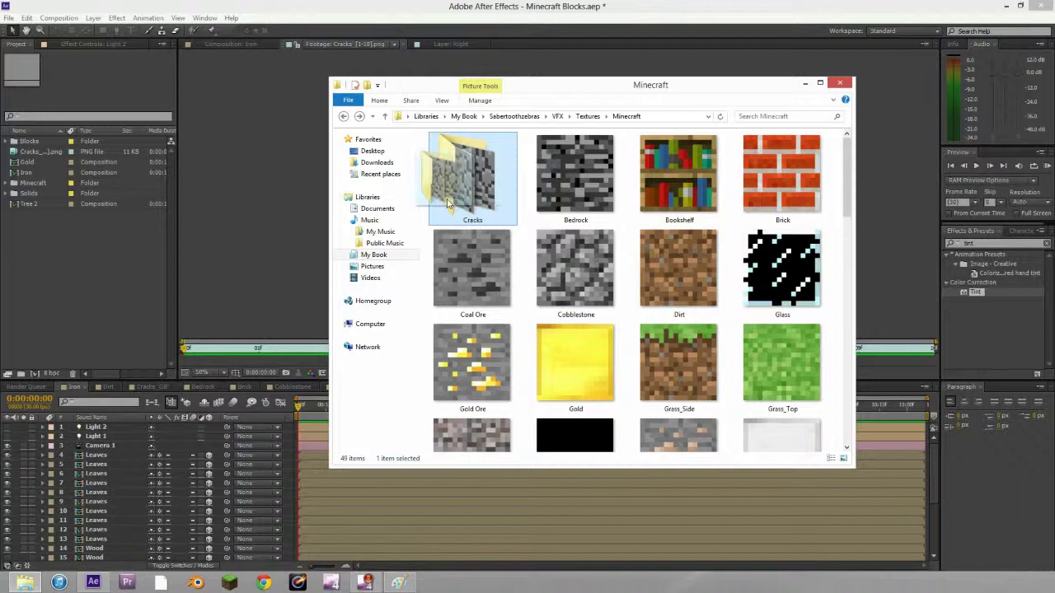
pyautogui.click(67, 263)
# Step: Browse the imported textures inside the project's Minecraft folder and collapse it again
pyautogui.click(6, 183)
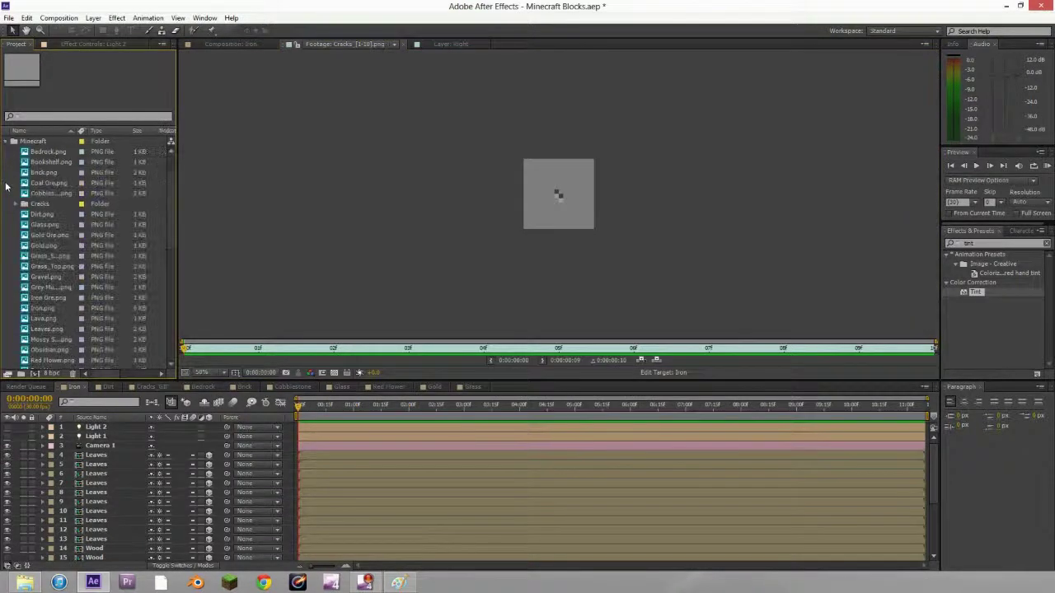
pyautogui.scroll(-4, 81, 246)
pyautogui.scroll(7, 81, 251)
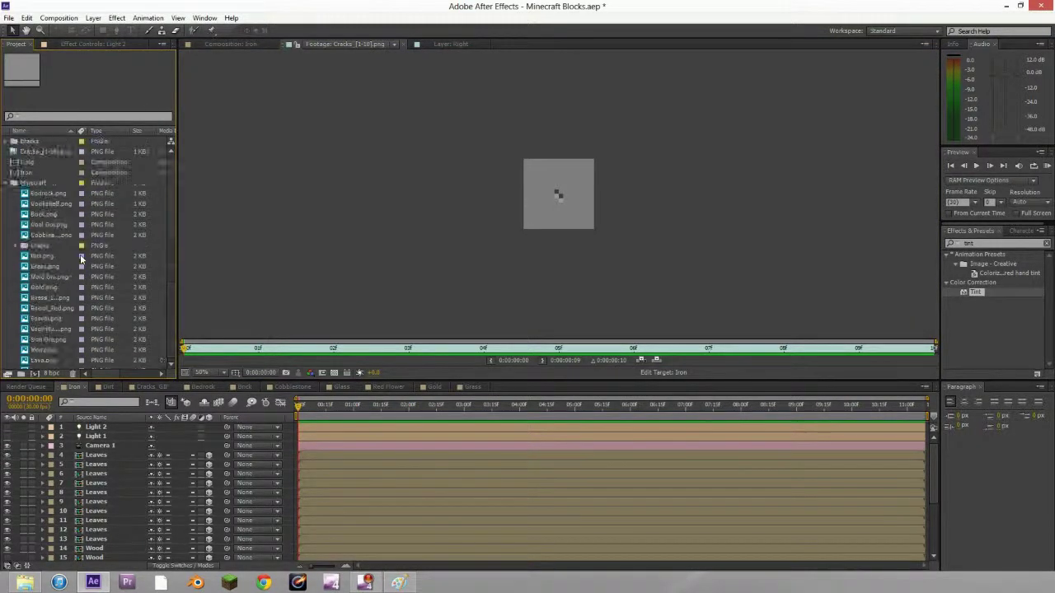
pyautogui.click(8, 185)
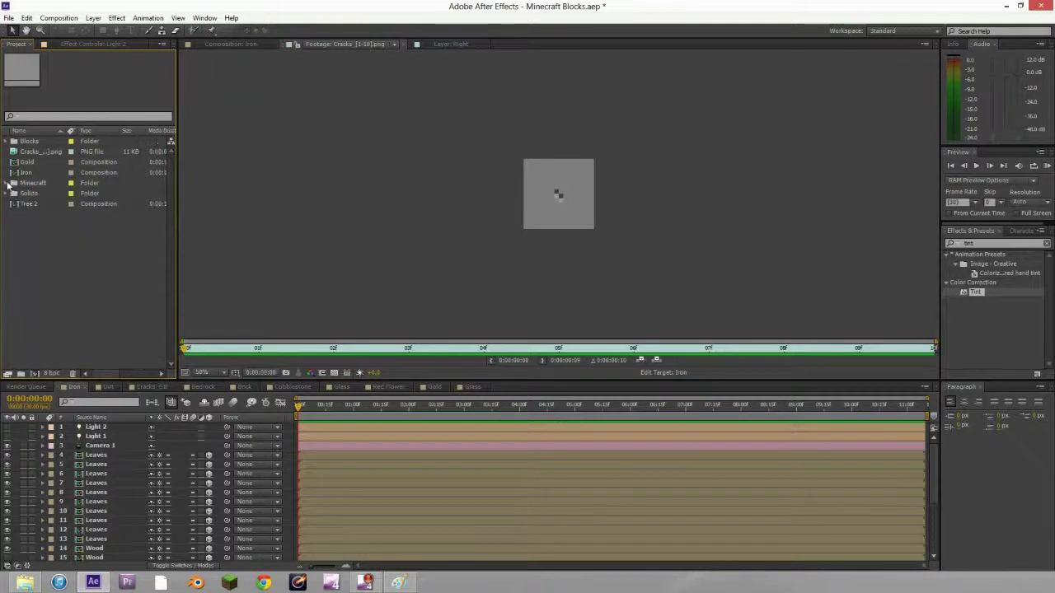
pyautogui.click(69, 19)
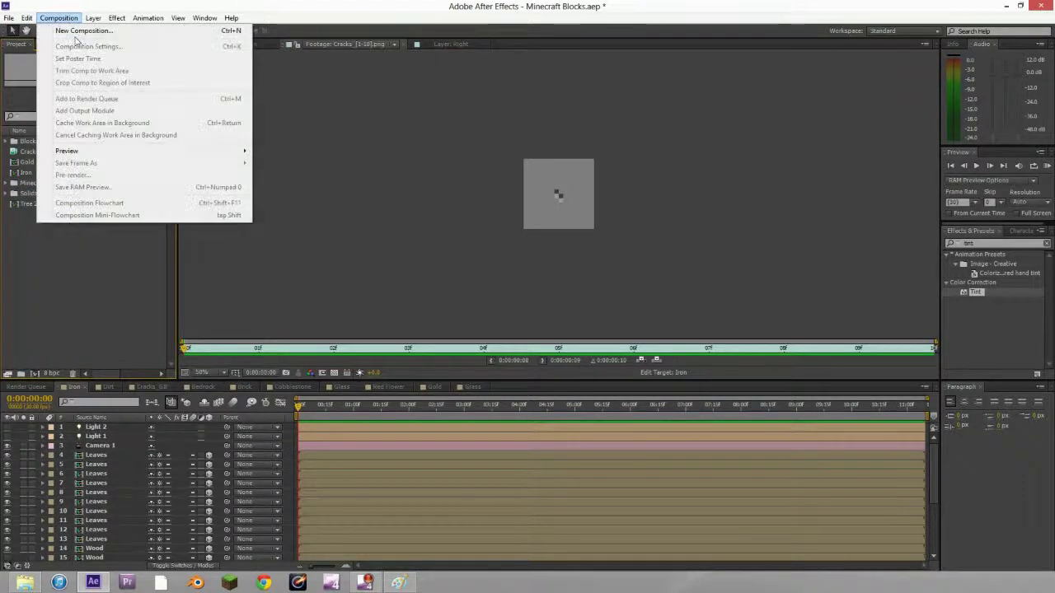
pyautogui.click(108, 233)
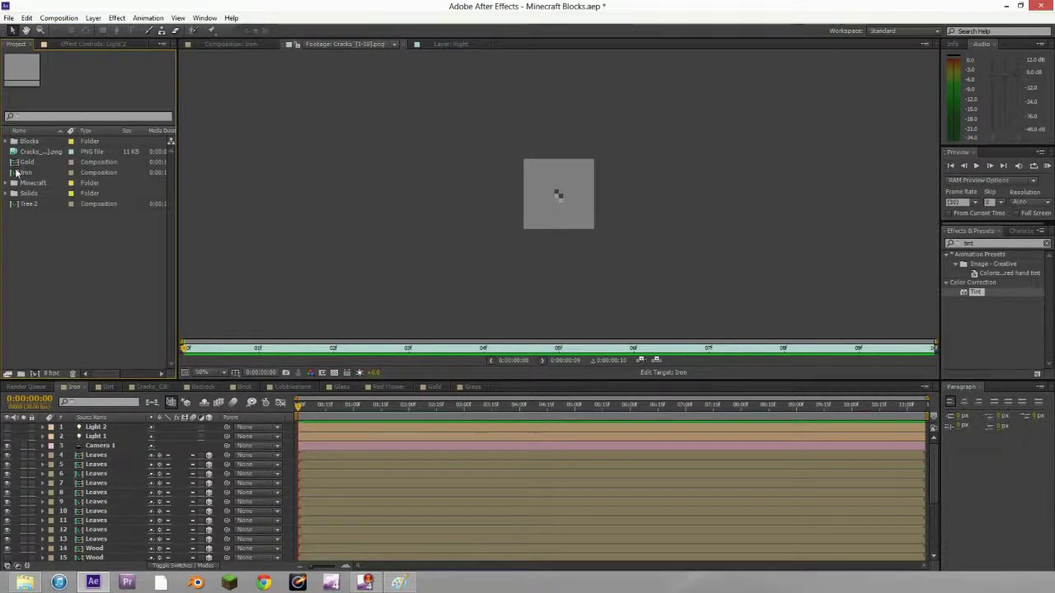
# Step: Open the Iron composition, add Iron.png from the Minecraft folder as a layer, and collapse the folder
pyautogui.doubleClick(18, 172)
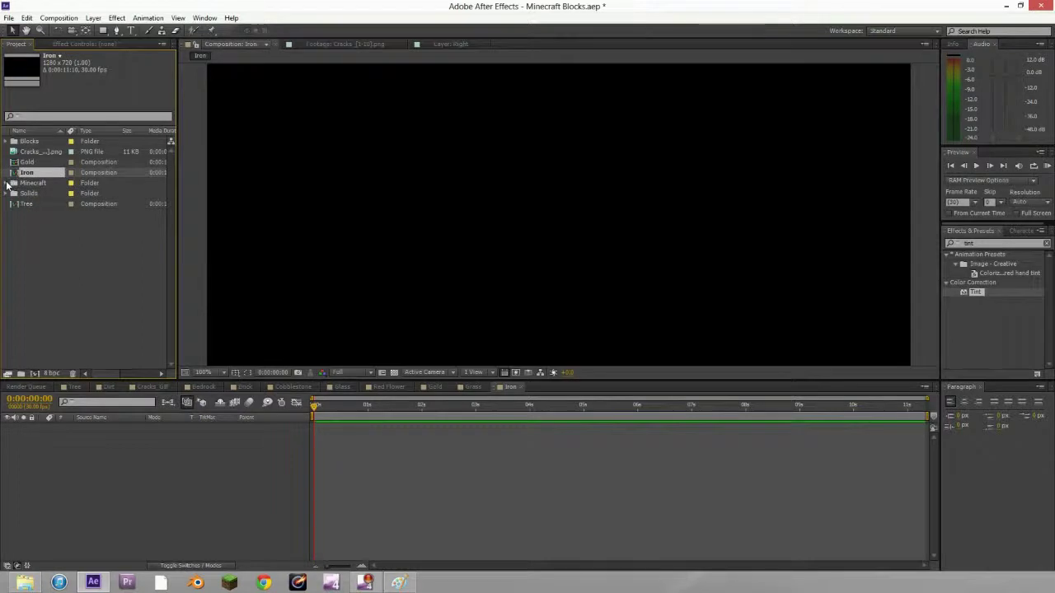
pyautogui.click(8, 184)
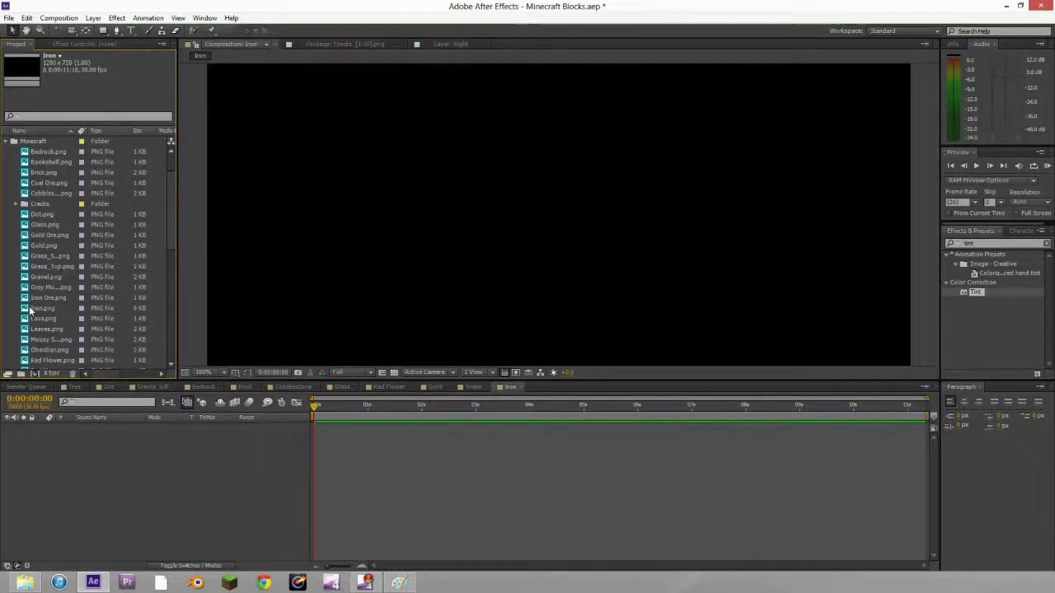
pyautogui.moveTo(30, 310); pyautogui.dragTo(165, 475)
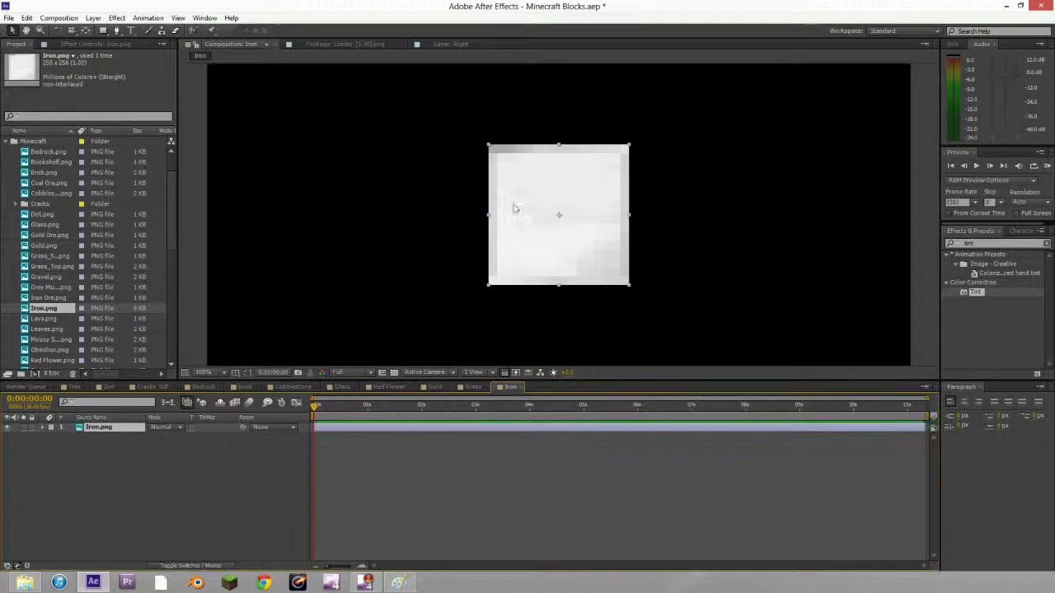
pyautogui.click(8, 142)
# Step: Add a new camera layer to the Iron composition
pyautogui.click(93, 17)
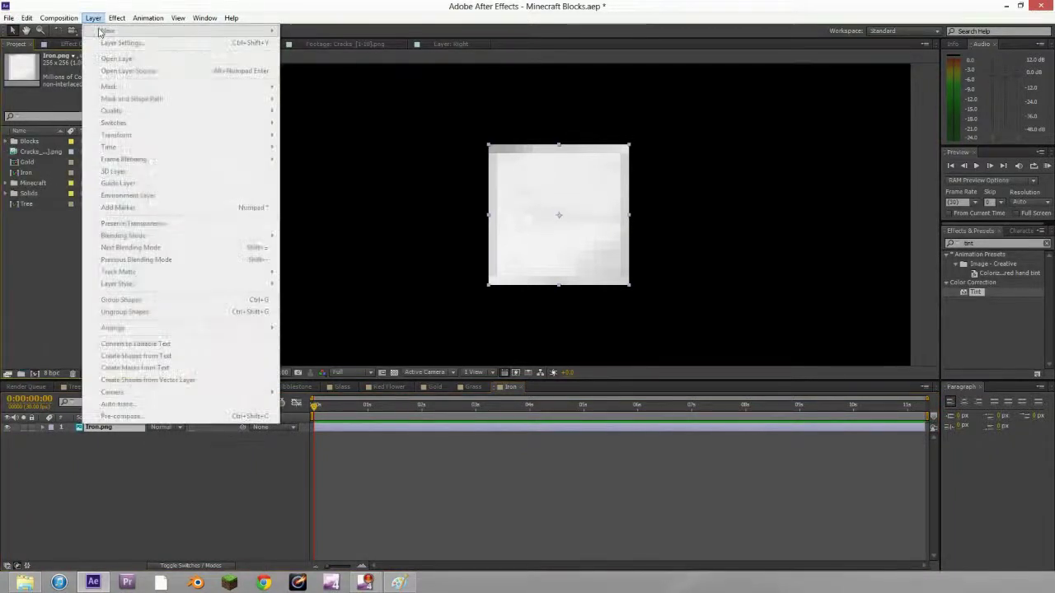
pyautogui.click(100, 453)
pyautogui.click(93, 18)
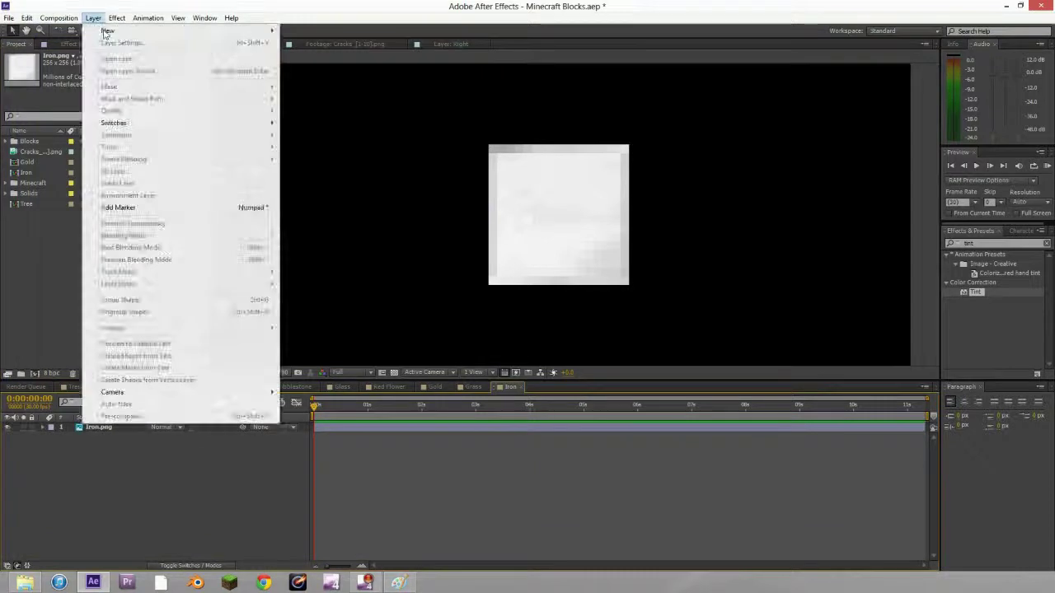
pyautogui.moveTo(107, 31)
pyautogui.click(321, 67)
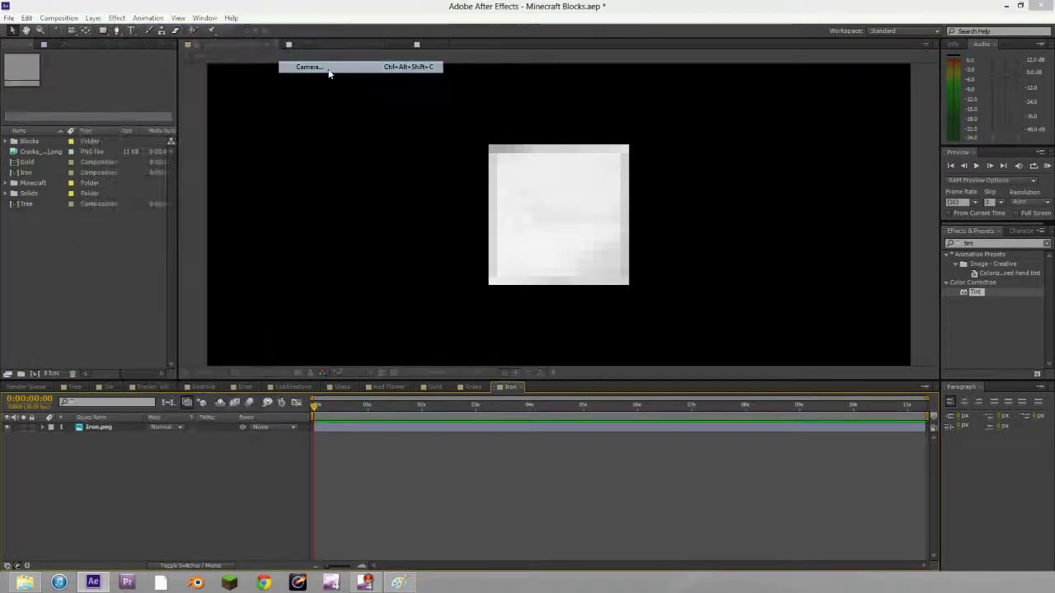
pyautogui.click(636, 379)
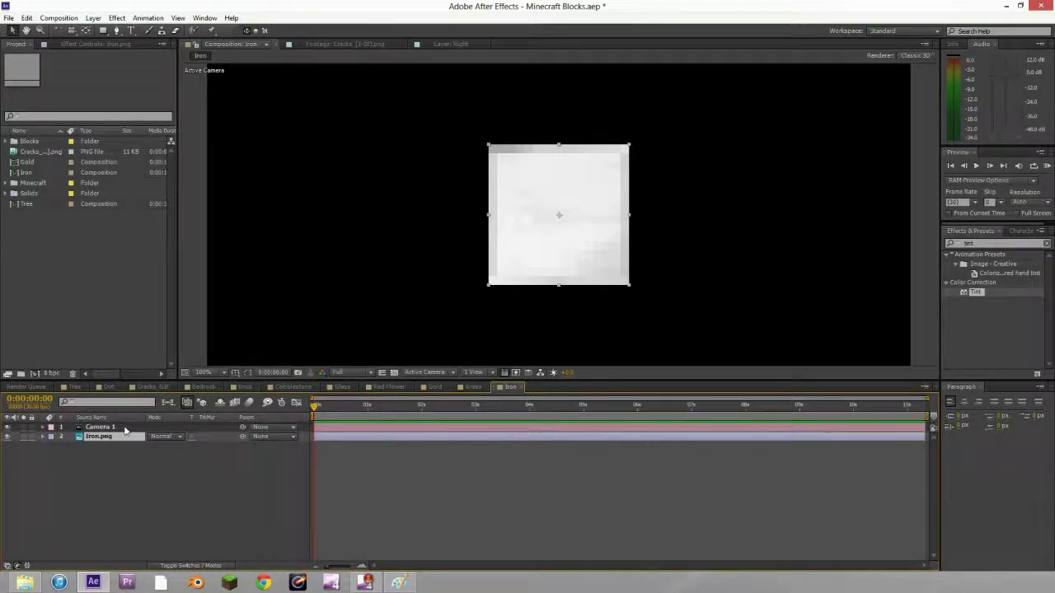
# Step: Rename the Iron.png layer as Top, duplicate it, and name the copy Bottom
pyautogui.press('Return')
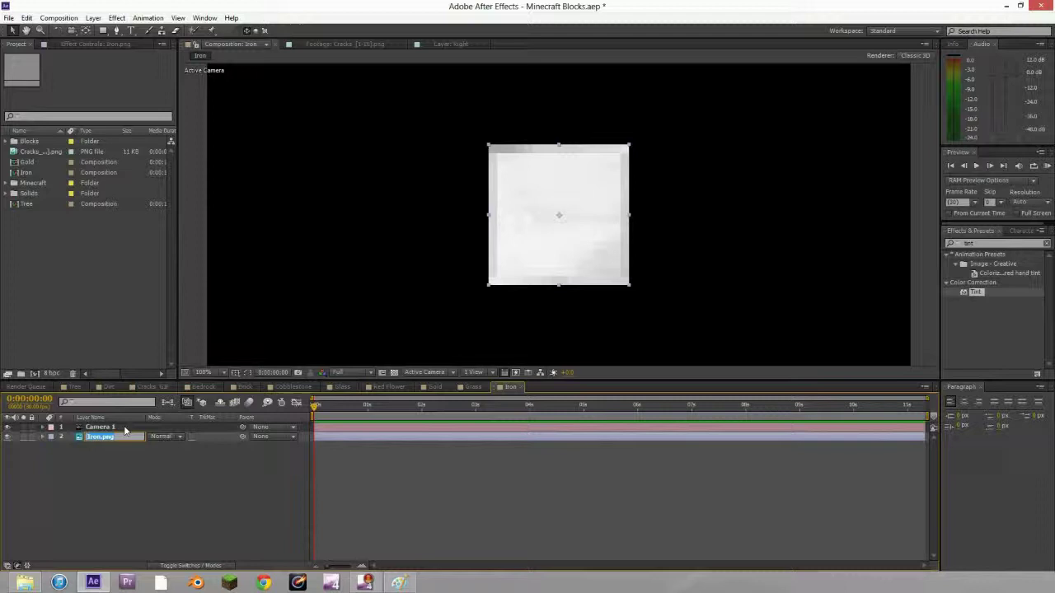
pyautogui.write('Top')
pyautogui.press('Return')
pyautogui.hotkey('ctrl', 'd')
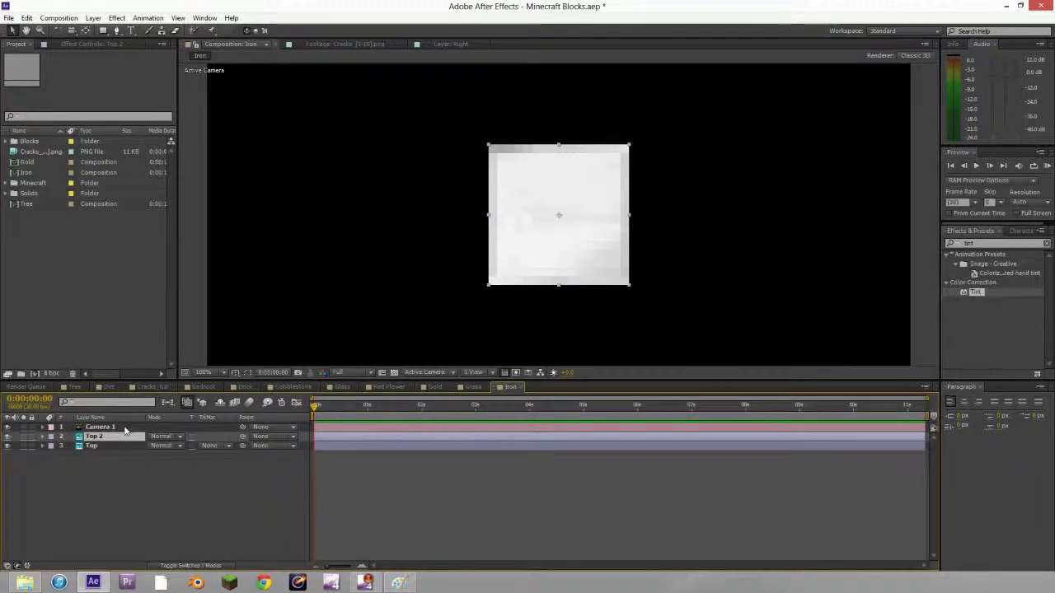
pyautogui.press('Return')
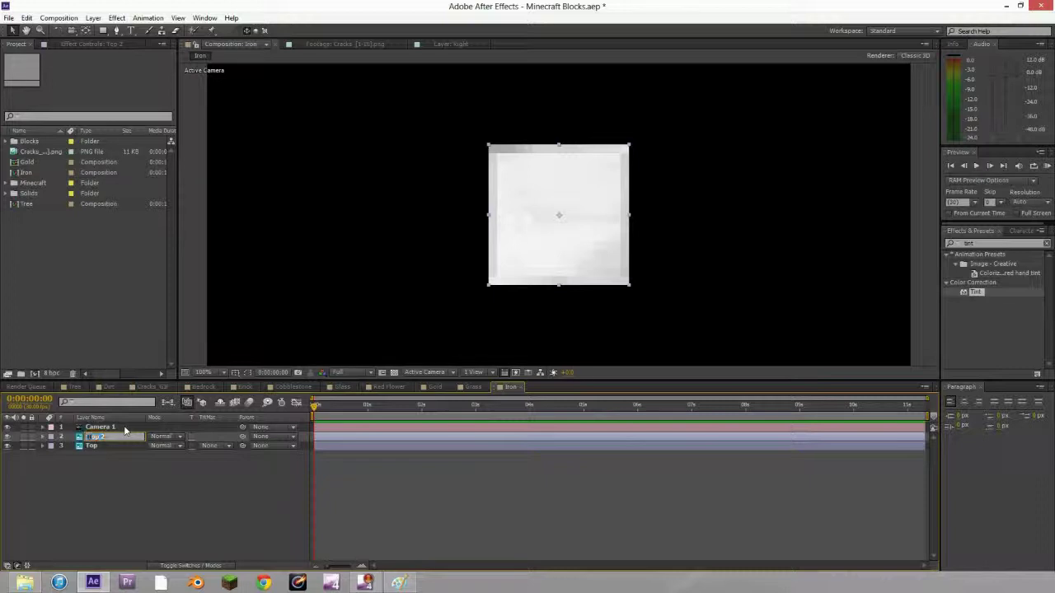
pyautogui.write('Bottom')
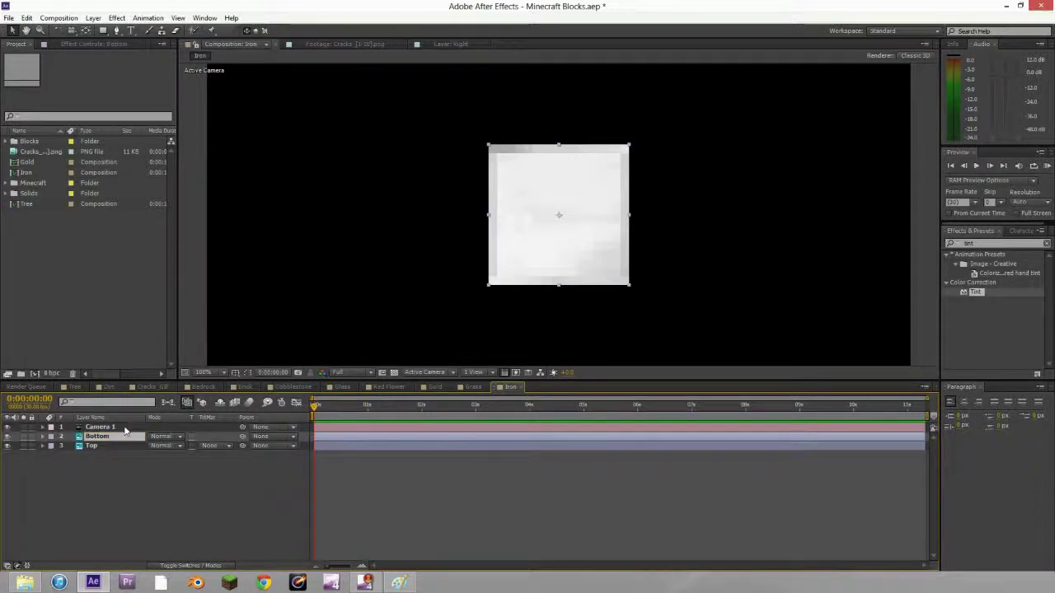
# Step: Duplicate the Bottom layer as Front, and duplicate Front as Back
pyautogui.hotkey('ctrl', 'd')
pyautogui.press('Return')
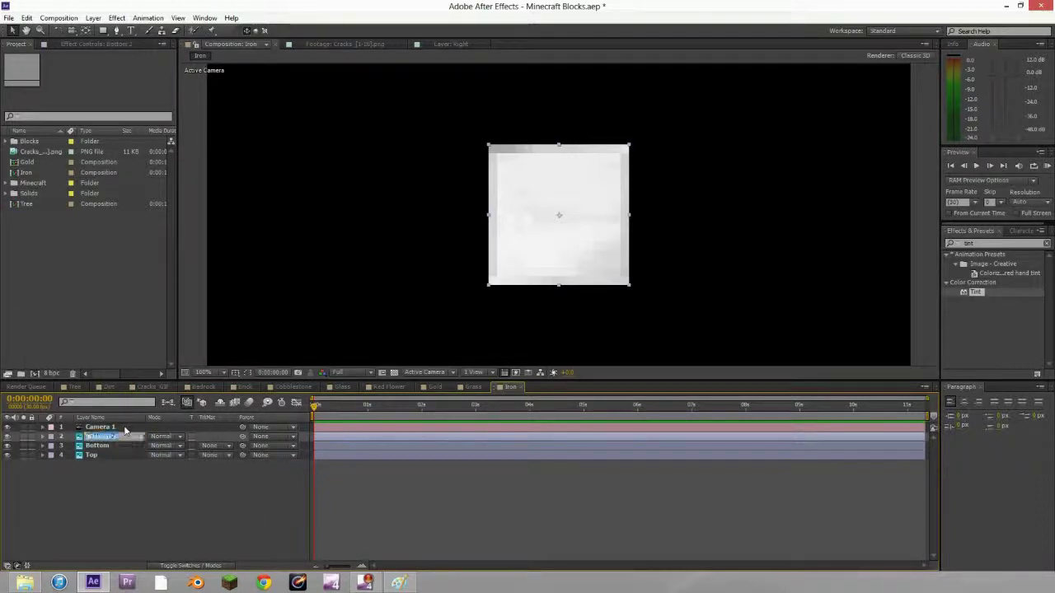
pyautogui.write('Front')
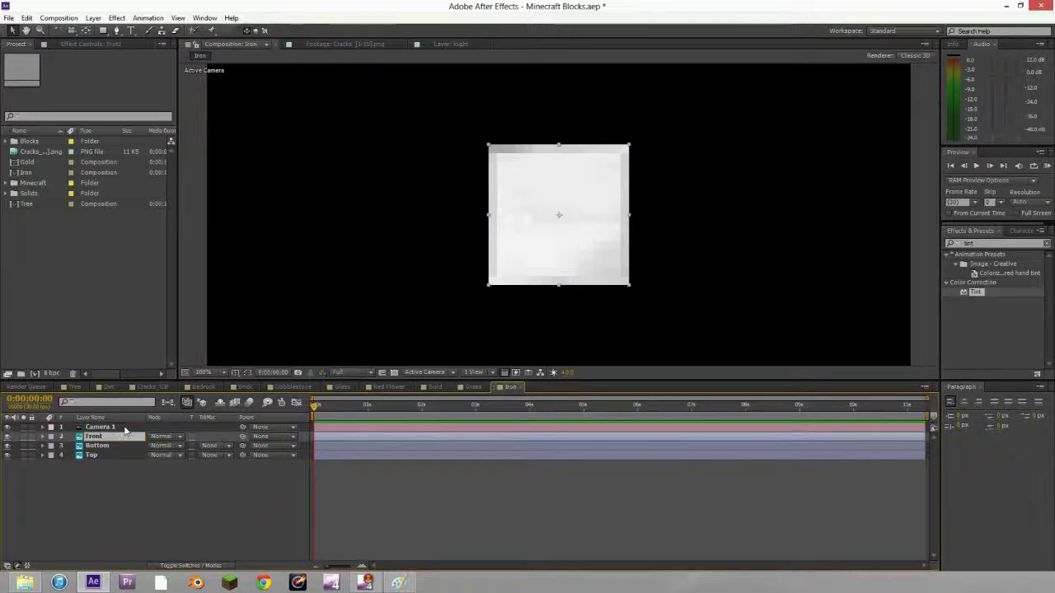
pyautogui.press('Return')
pyautogui.hotkey('ctrl', 'd')
pyautogui.press('Return')
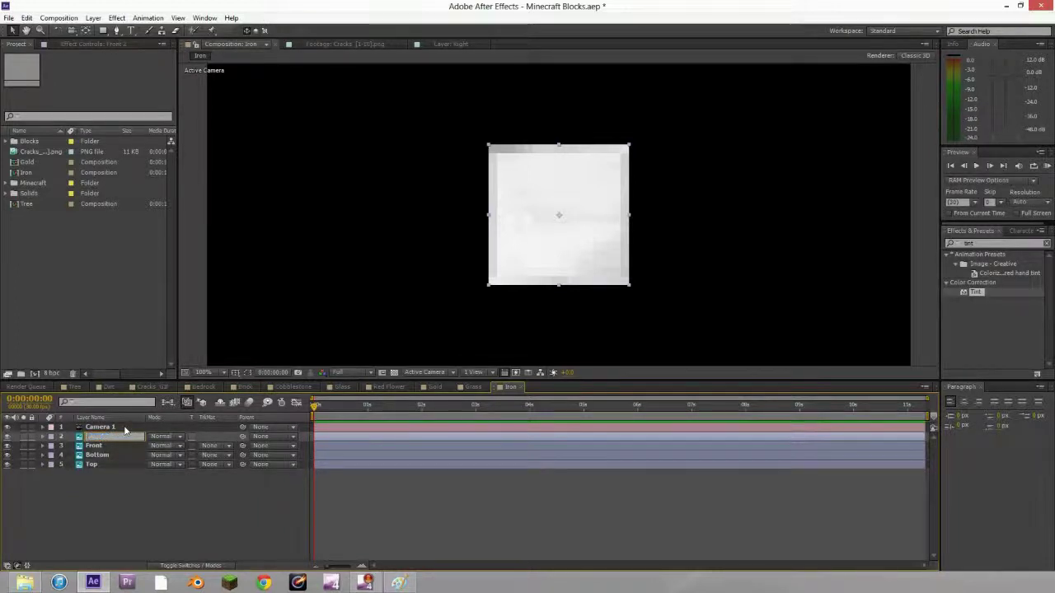
pyautogui.write('Back')
pyautogui.press('Return')
# Step: Duplicate the Back layer as Left, and duplicate Left as Right
pyautogui.hotkey('ctrl', 'd')
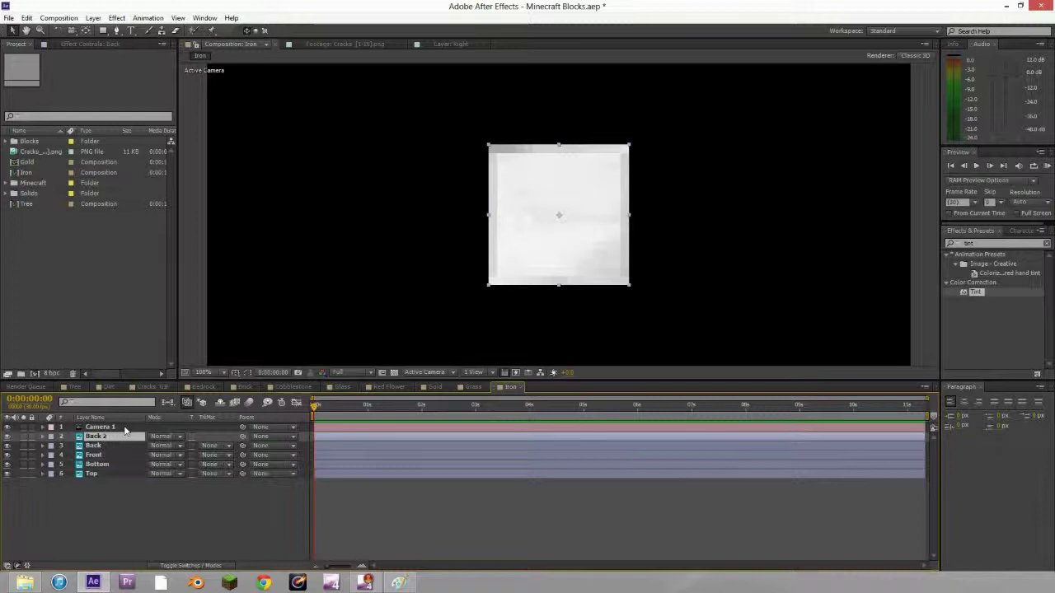
pyautogui.press('Return')
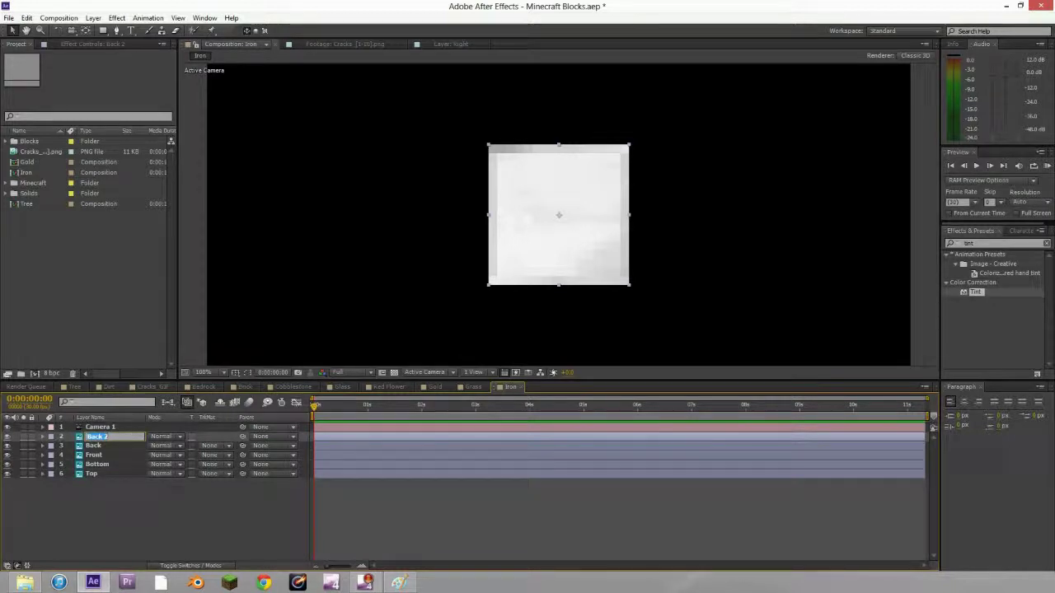
pyautogui.write('Left')
pyautogui.press('Return')
pyautogui.hotkey('ctrl', 'd')
pyautogui.press('Return')
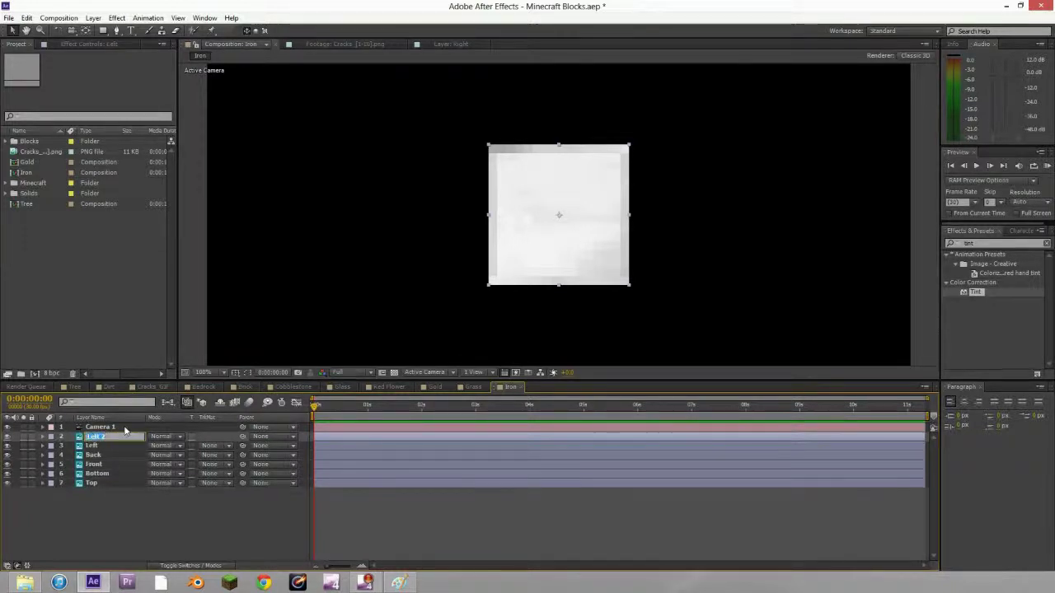
pyautogui.write('Right')
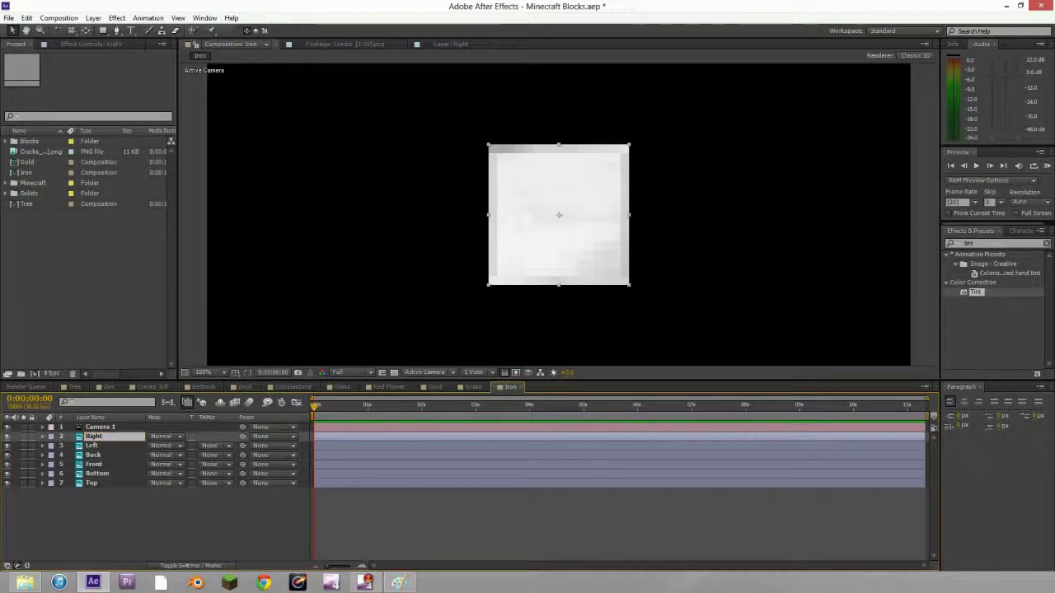
pyautogui.press('Return')
# Step: Make all six iron face layers 3D, and select the Top layer
pyautogui.click(231, 489)
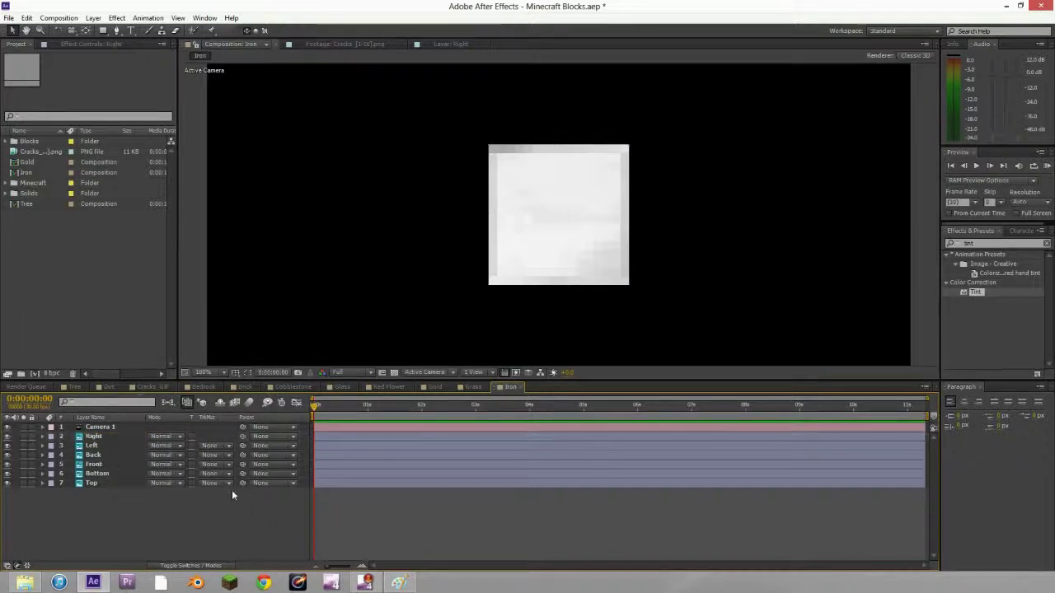
pyautogui.press('F4')
pyautogui.moveTo(209, 483); pyautogui.dragTo(211, 405)
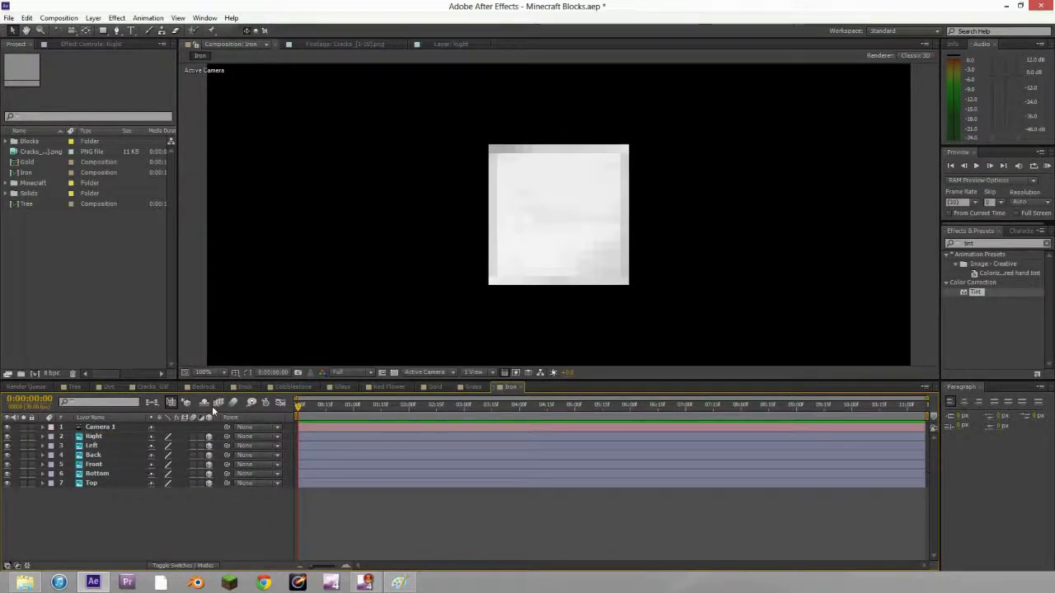
pyautogui.moveTo(662, 217); pyautogui.dragTo(550, 219)
pyautogui.click(91, 483)
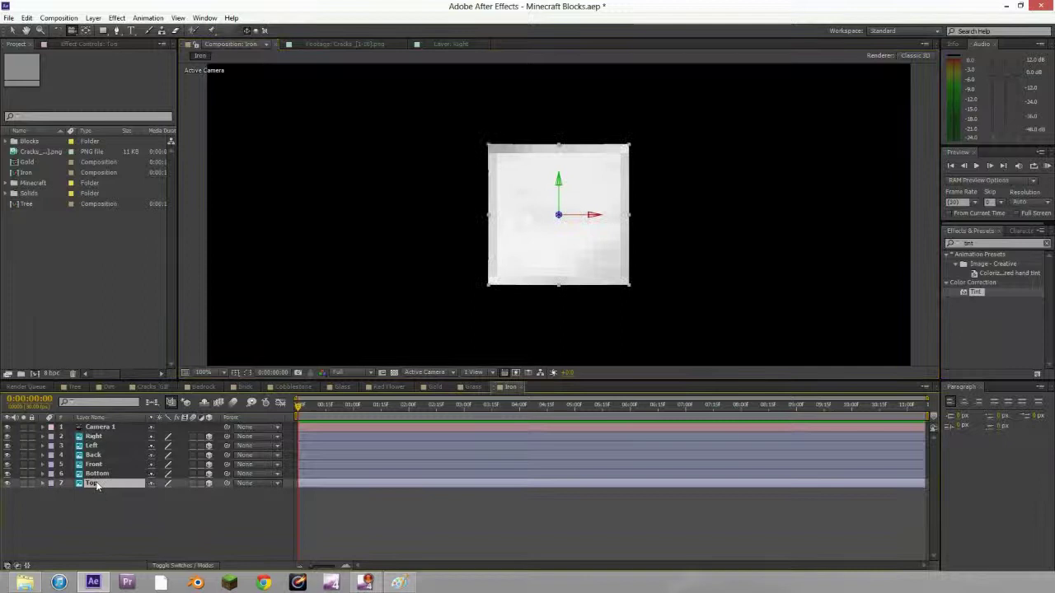
# Step: Set the Top layer's X orientation to 90° and change its Y position to move it to the block's upper edge
pyautogui.press('p')
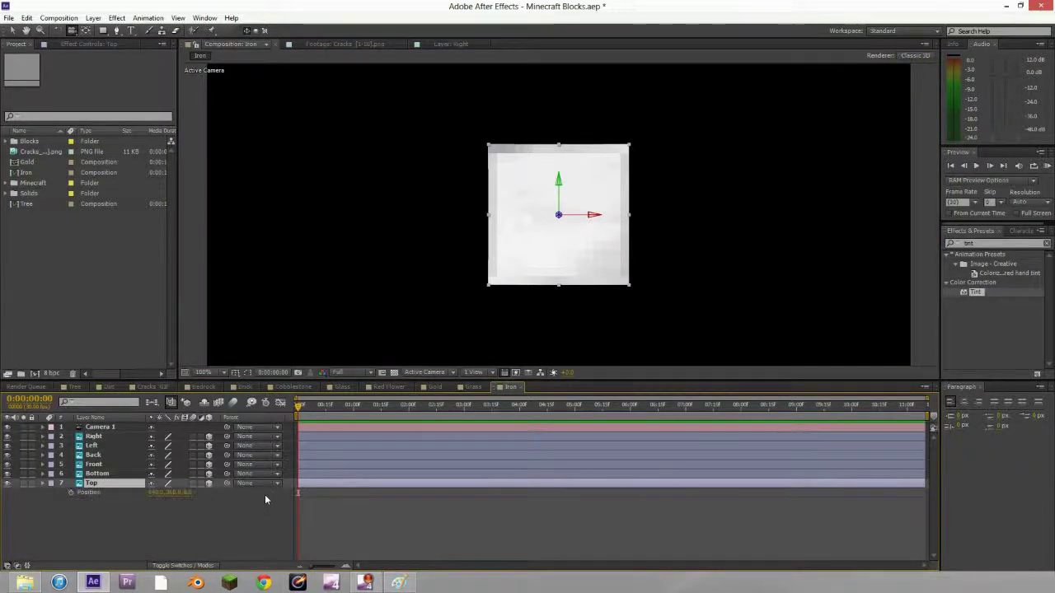
pyautogui.hotkey('shift', 'r')
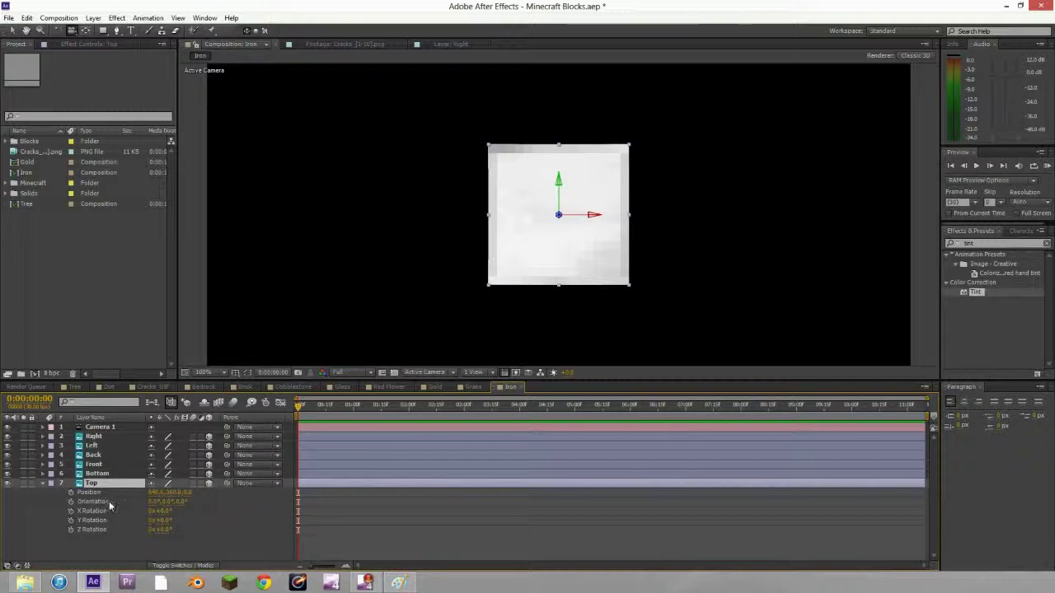
pyautogui.click(157, 501)
pyautogui.write('90')
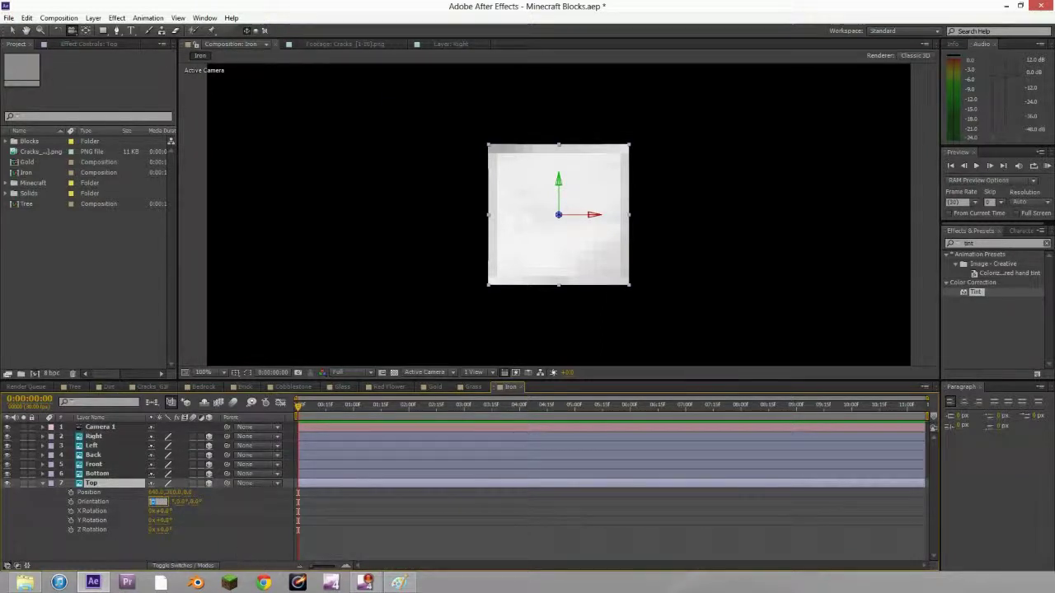
pyautogui.press('Return')
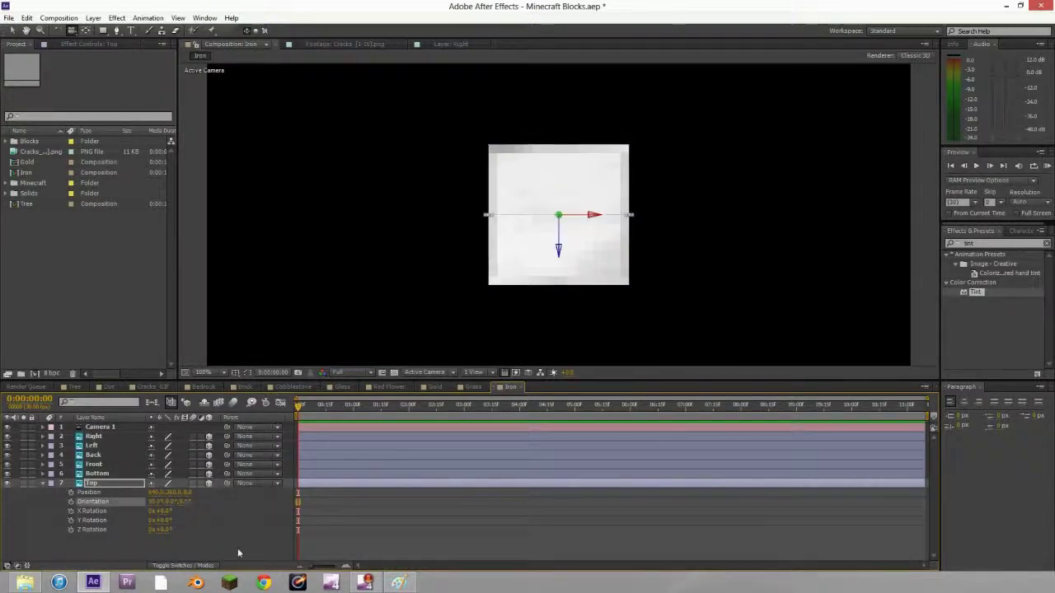
pyautogui.click(175, 492)
pyautogui.write('360')
pyautogui.press('Return')
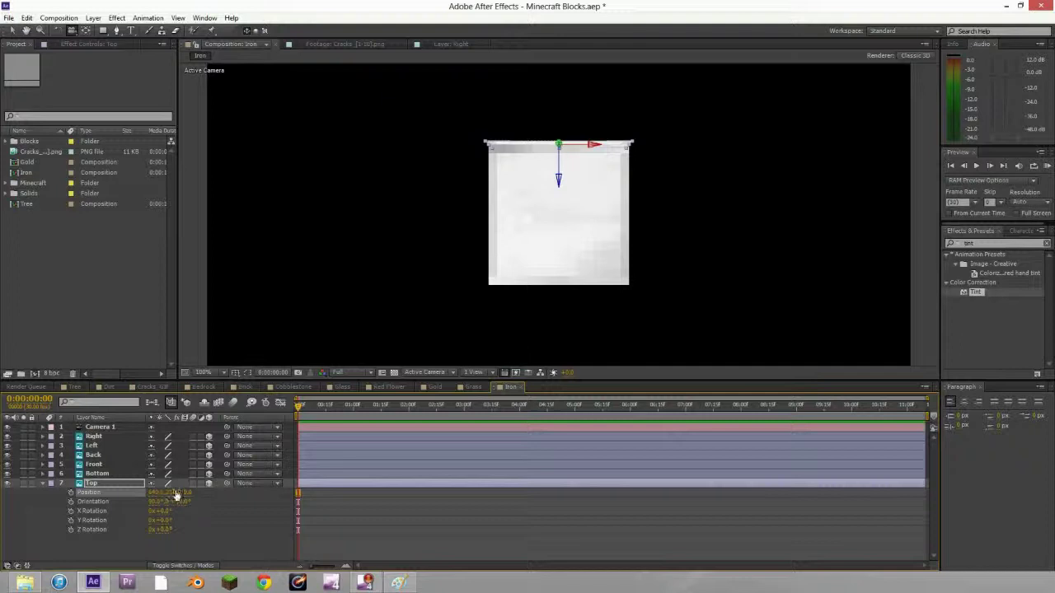
pyautogui.click(44, 483)
# Step: Set the Bottom layer's X orientation to 90° and its Y position to 488, and check the block from an angle
pyautogui.click(96, 474)
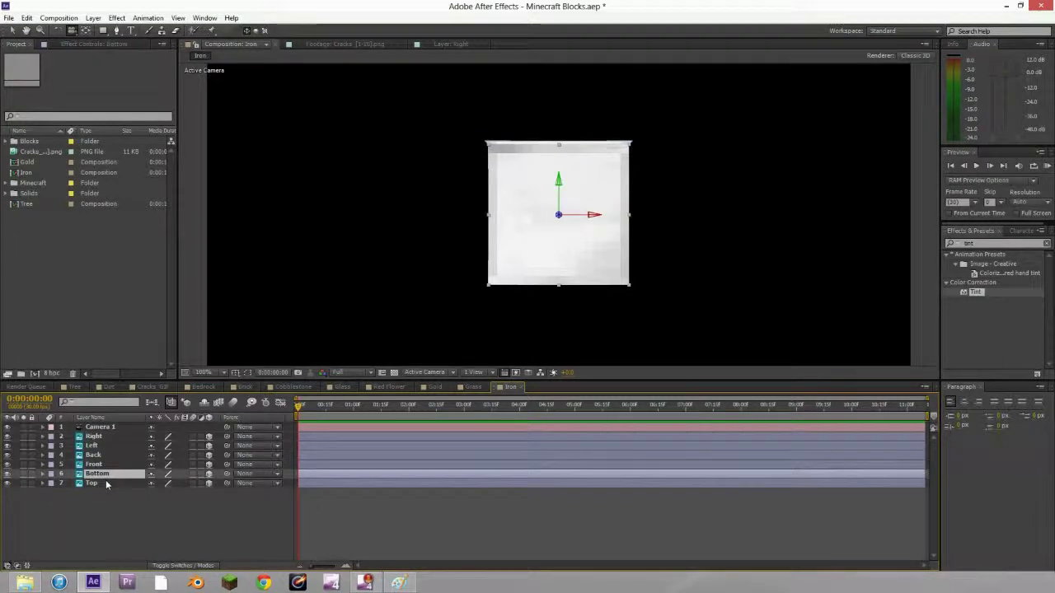
pyautogui.press('p')
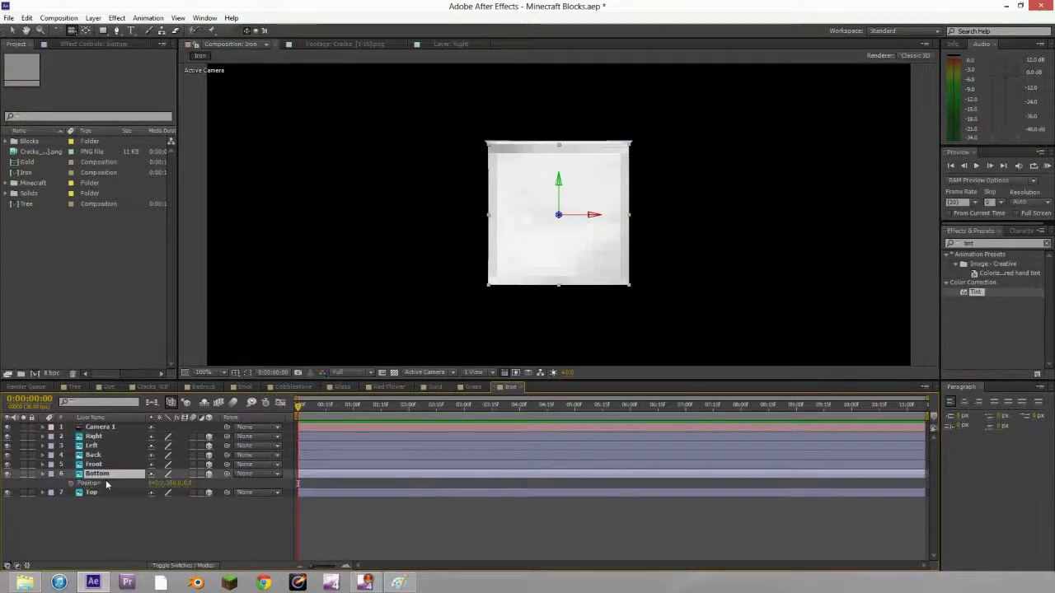
pyautogui.hotkey('shift', 'r')
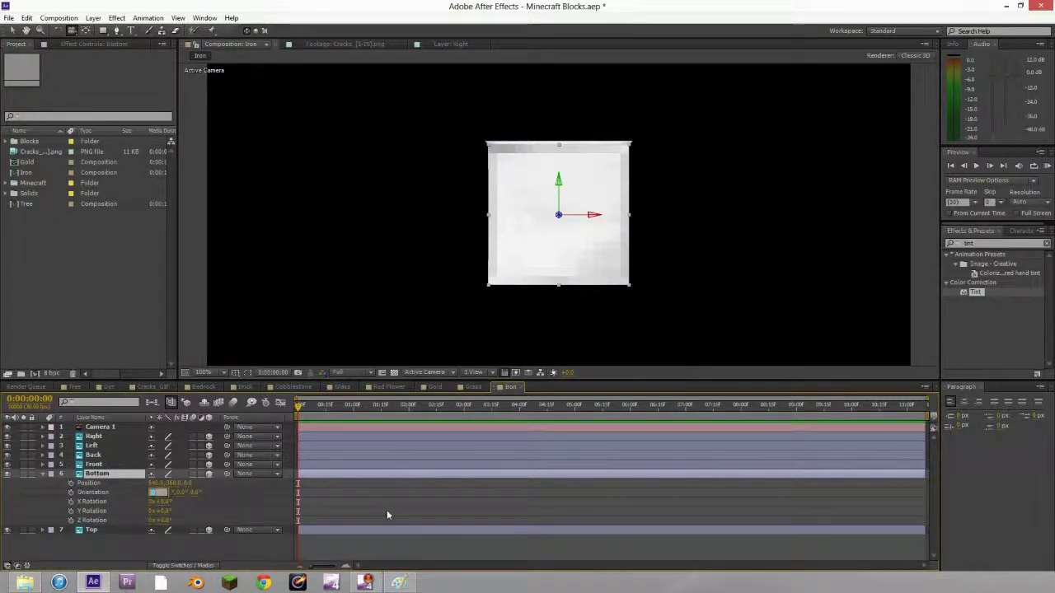
pyautogui.write('90')
pyautogui.press('Return')
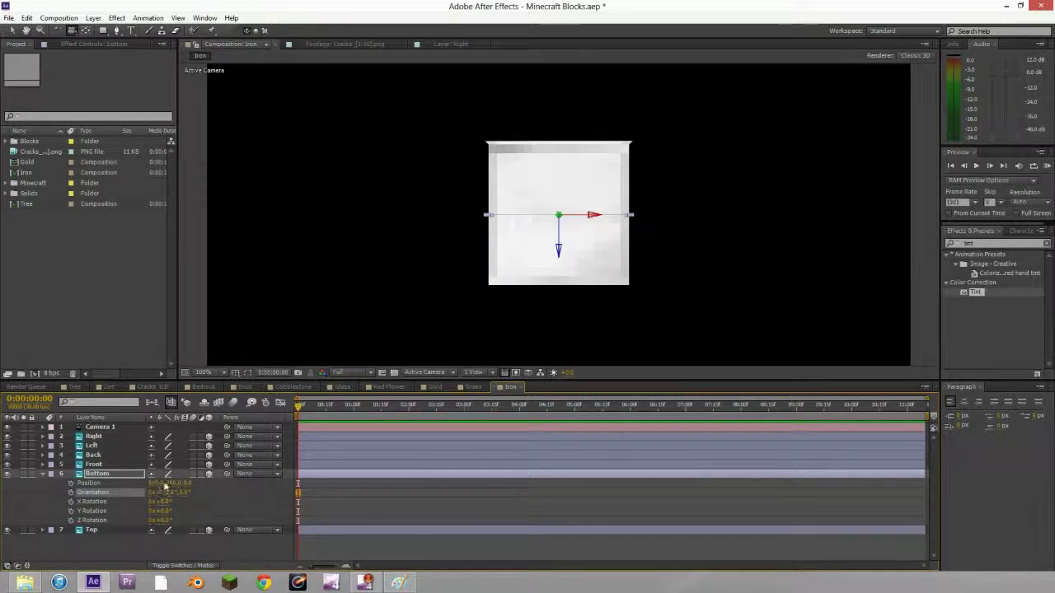
pyautogui.click(169, 484)
pyautogui.write('3')
pyautogui.write('488')
pyautogui.press('Return')
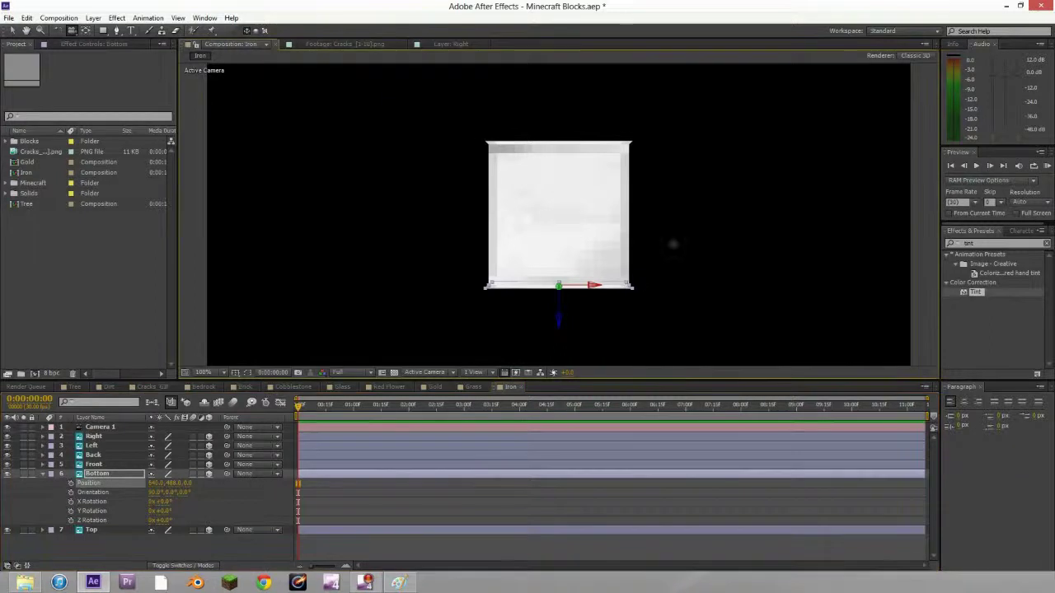
pyautogui.moveTo(674, 245); pyautogui.dragTo(495, 272)
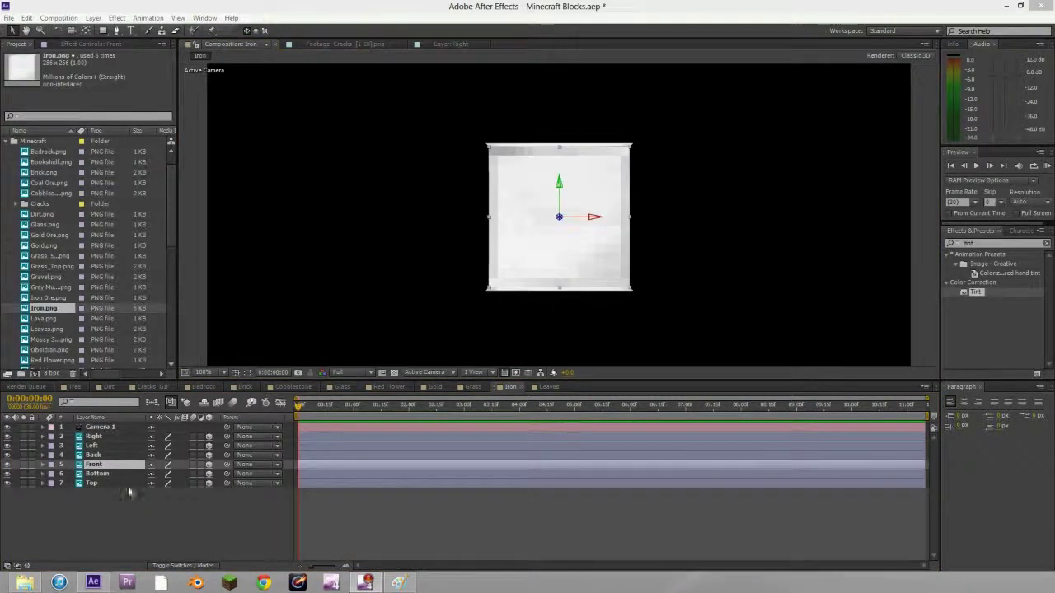
# Step: Set the Front layer's Z position to -128 and the Back layer's Z position to 128
pyautogui.press('p')
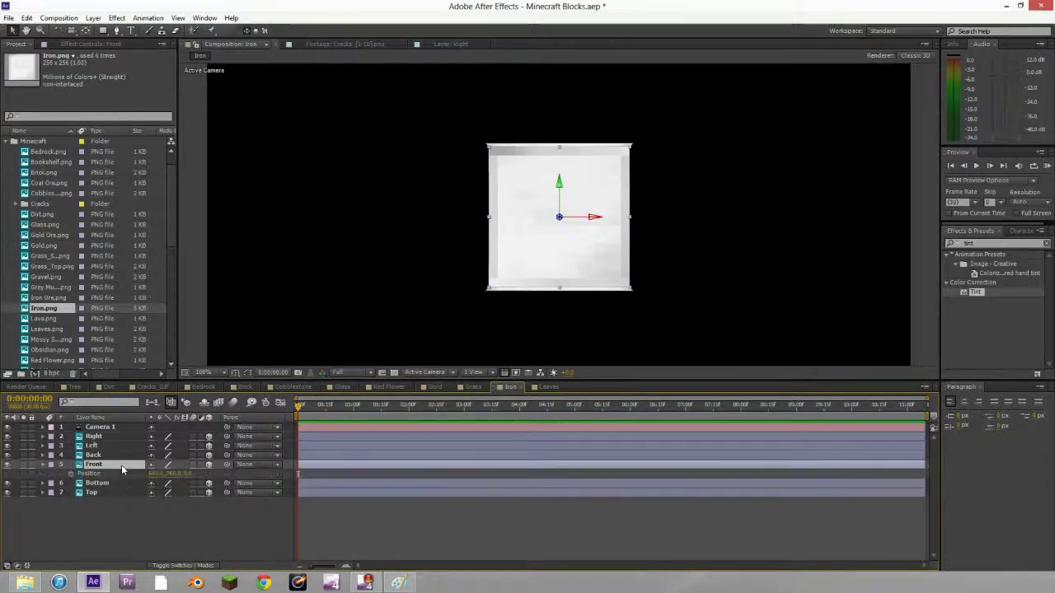
pyautogui.click(193, 475)
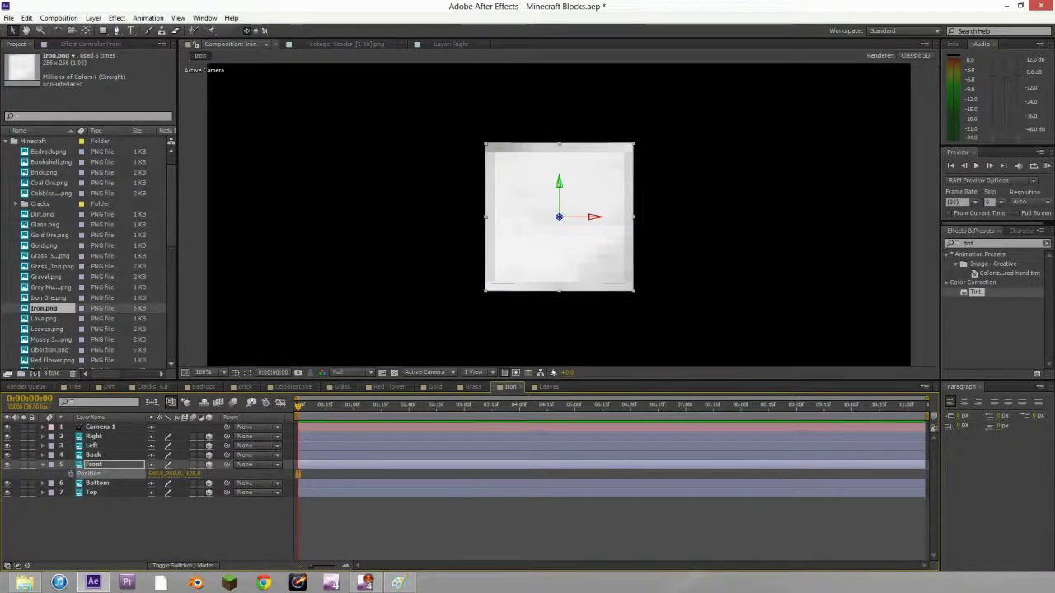
pyautogui.click(95, 455)
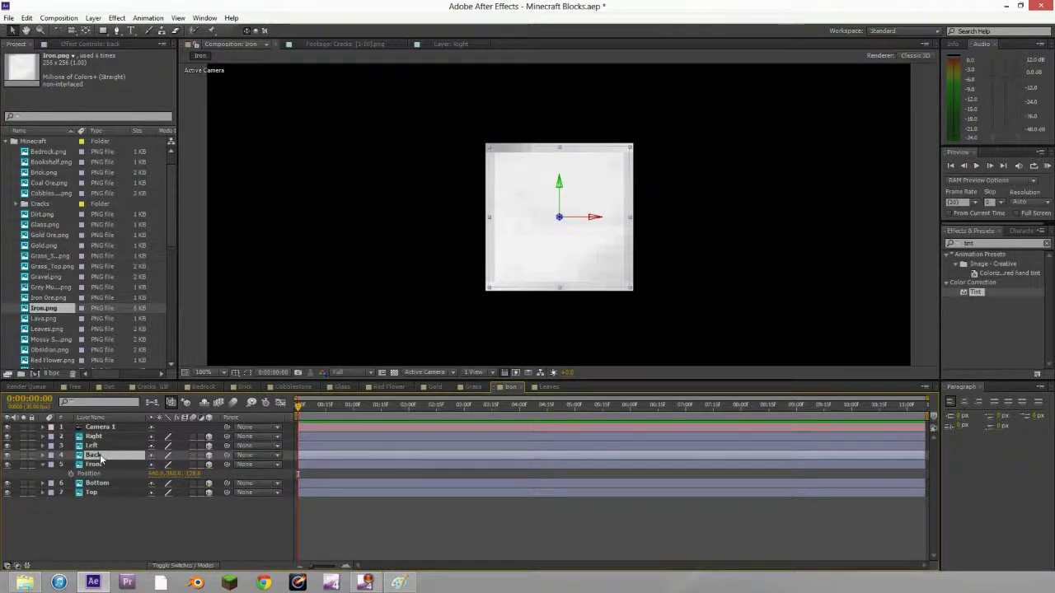
pyautogui.write('p')
pyautogui.write('128')
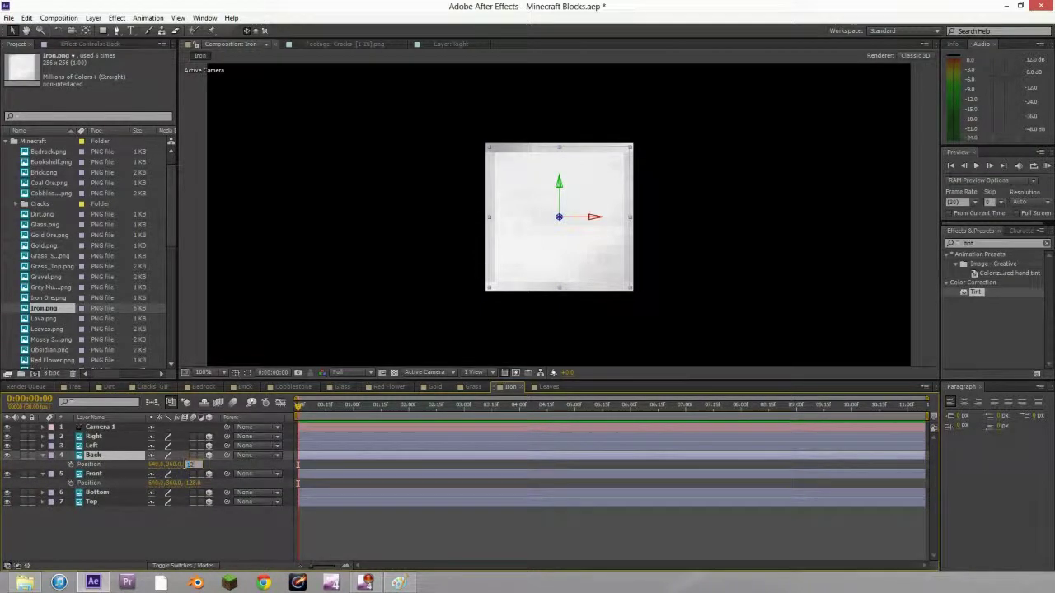
pyautogui.press('Return')
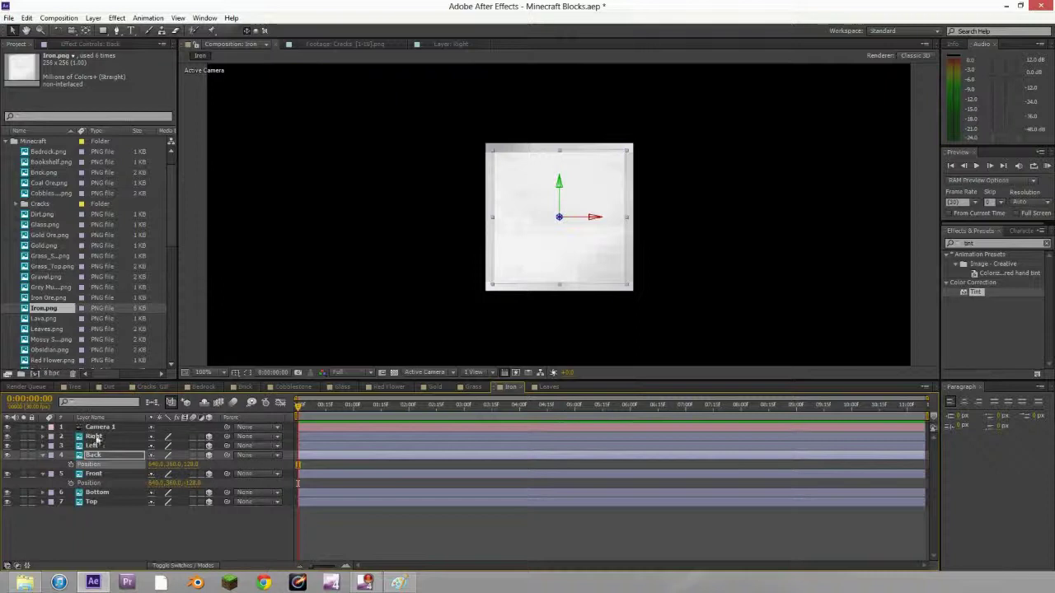
# Step: Set the Left layer's Y orientation to 90° and its X position to 512
pyautogui.click(91, 446)
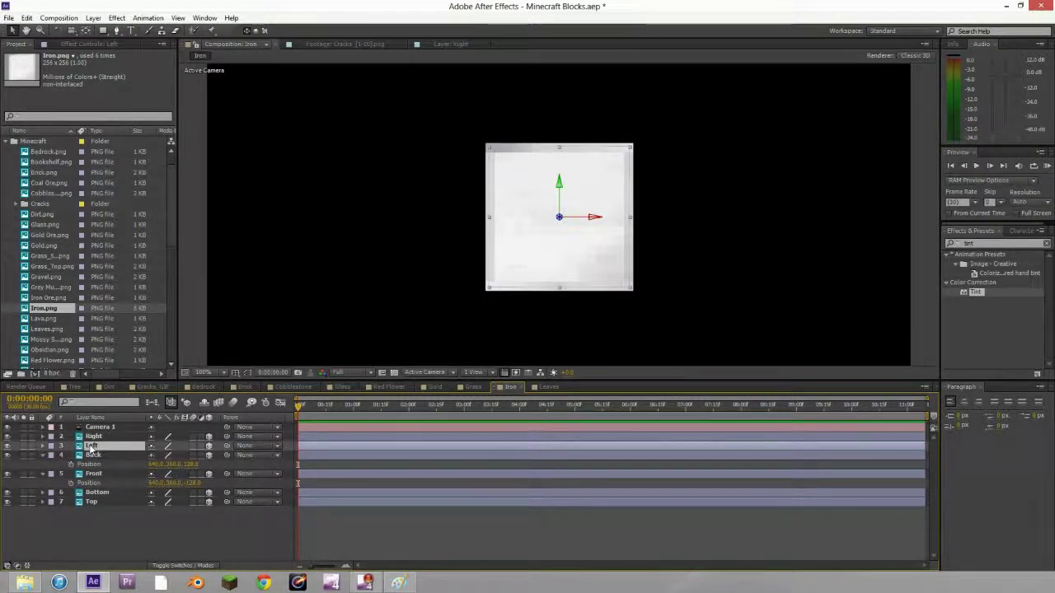
pyautogui.press('p')
pyautogui.hotkey('shift', 'r')
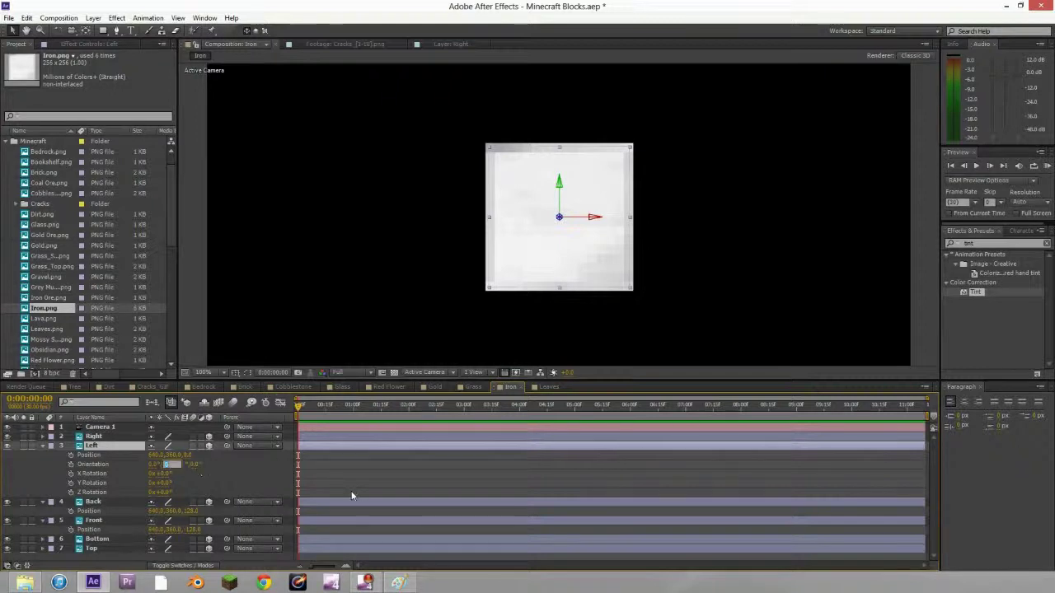
pyautogui.write('90')
pyautogui.press('Return')
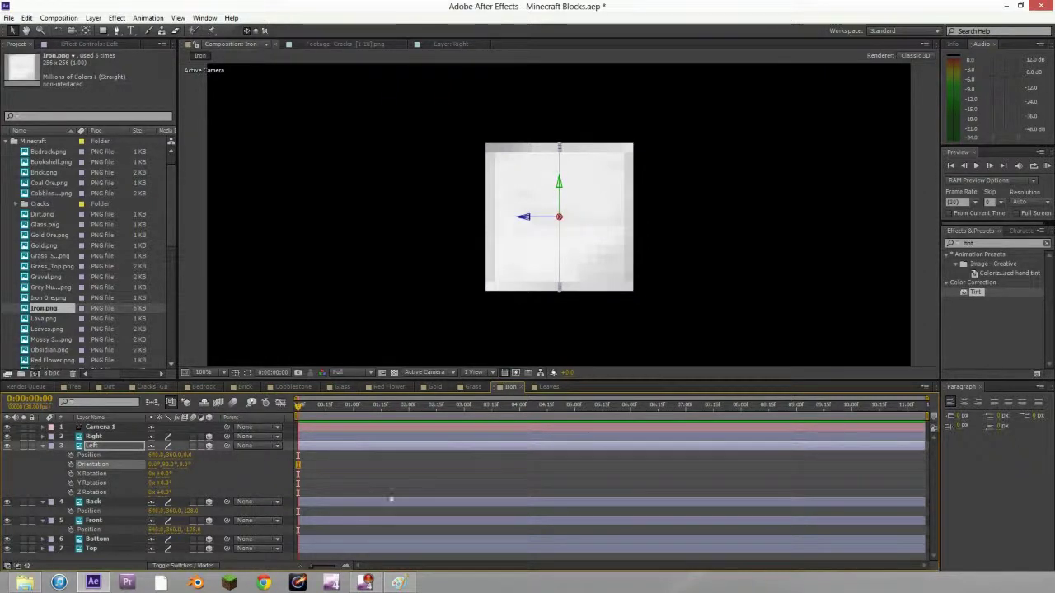
pyautogui.click(157, 456)
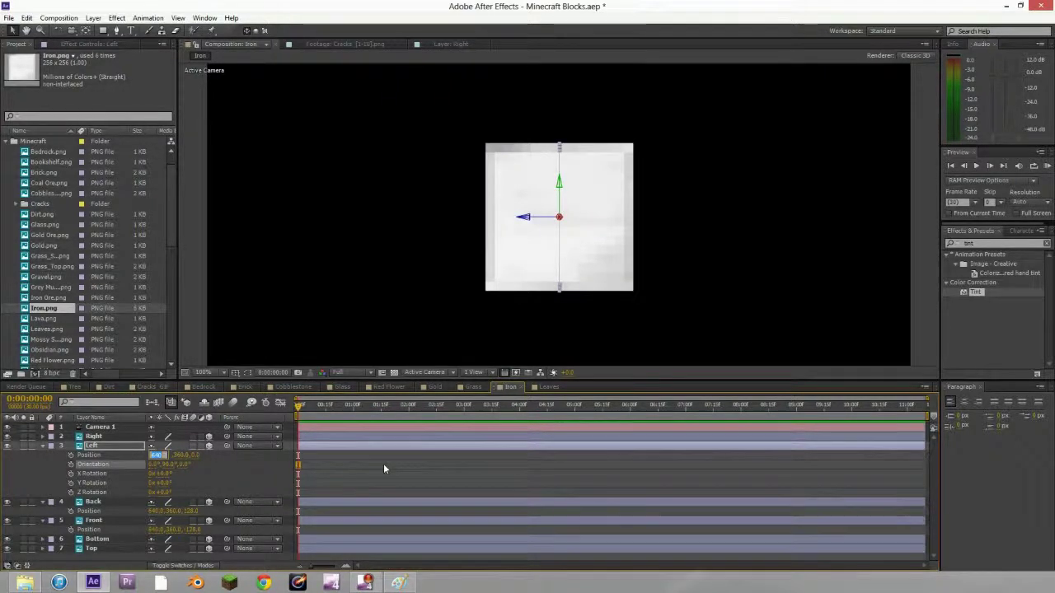
pyautogui.press('Right')
pyautogui.press('Return')
# Step: Set the Right layer's Y orientation to 90° and its X position to 768, and check the assembled iron block from an angle
pyautogui.click(94, 437)
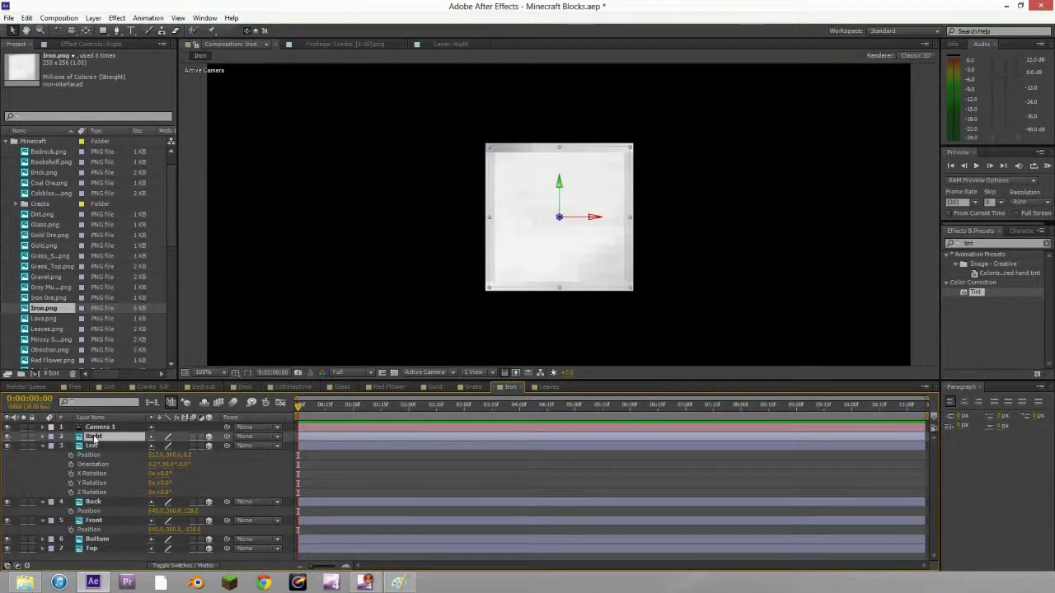
pyautogui.press('p')
pyautogui.hotkey('shift', 'r')
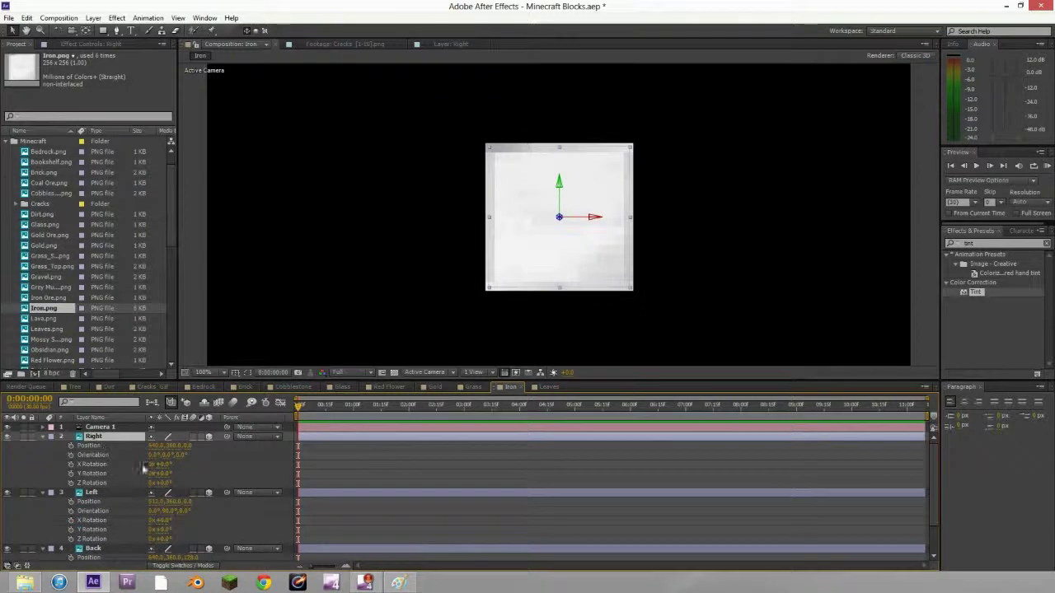
pyautogui.write('90')
pyautogui.press('Return')
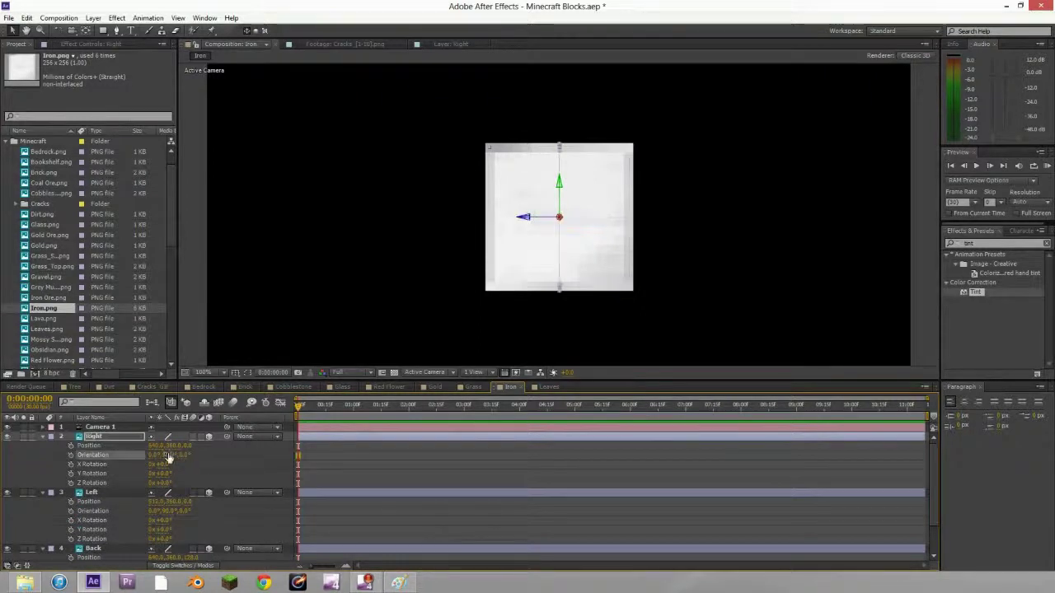
pyautogui.click(155, 446)
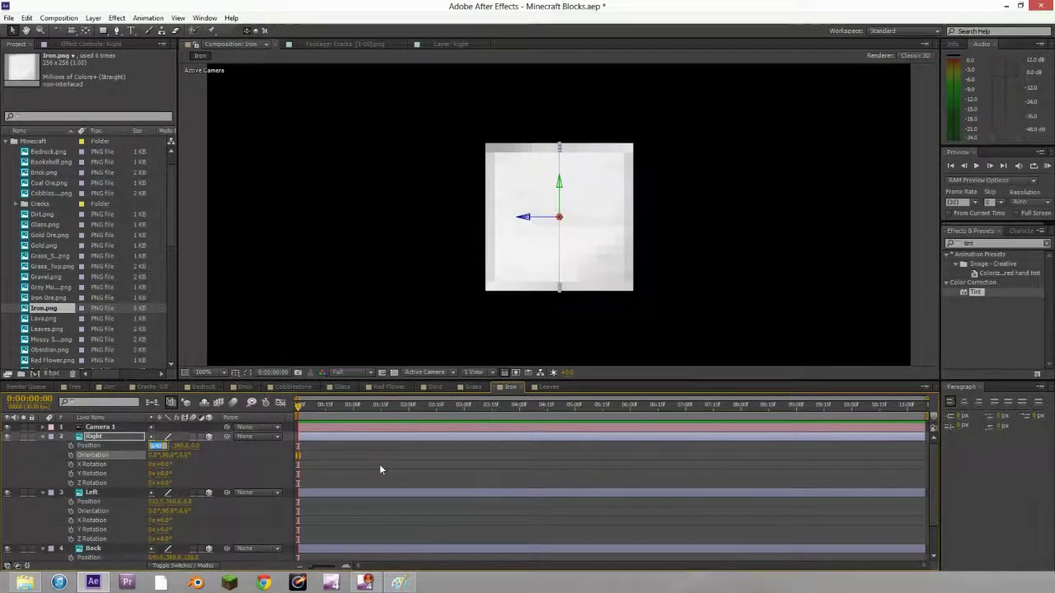
pyautogui.write('640')
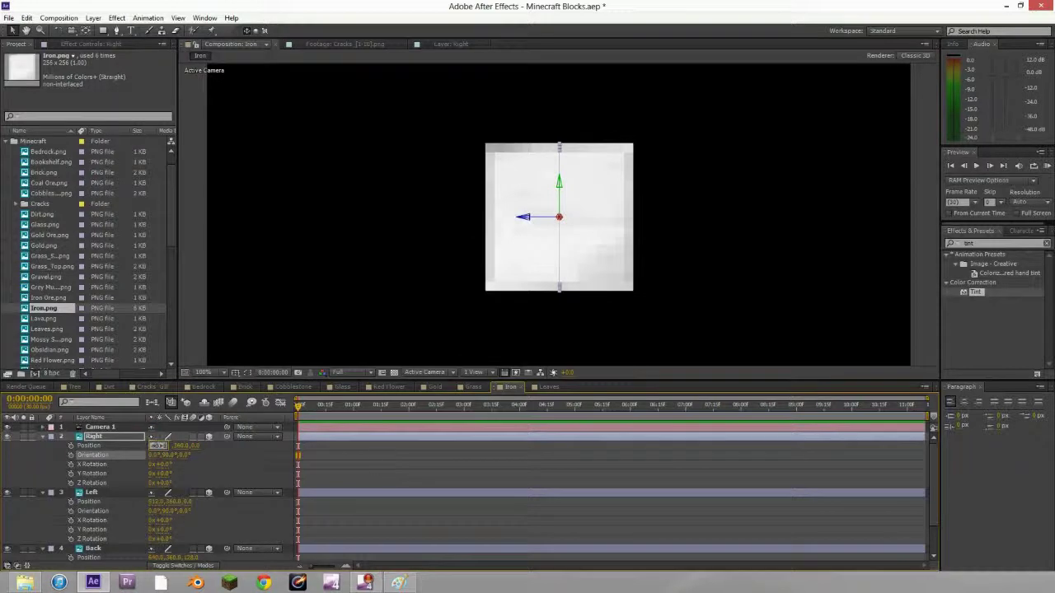
pyautogui.press('Return')
pyautogui.press('c')
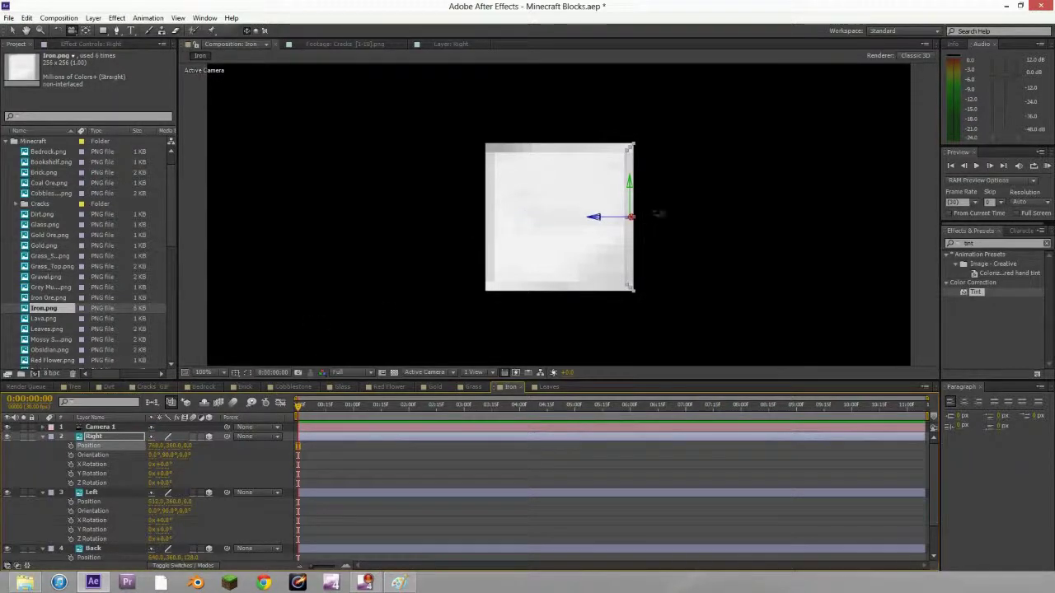
pyautogui.moveTo(659, 213); pyautogui.dragTo(534, 224)
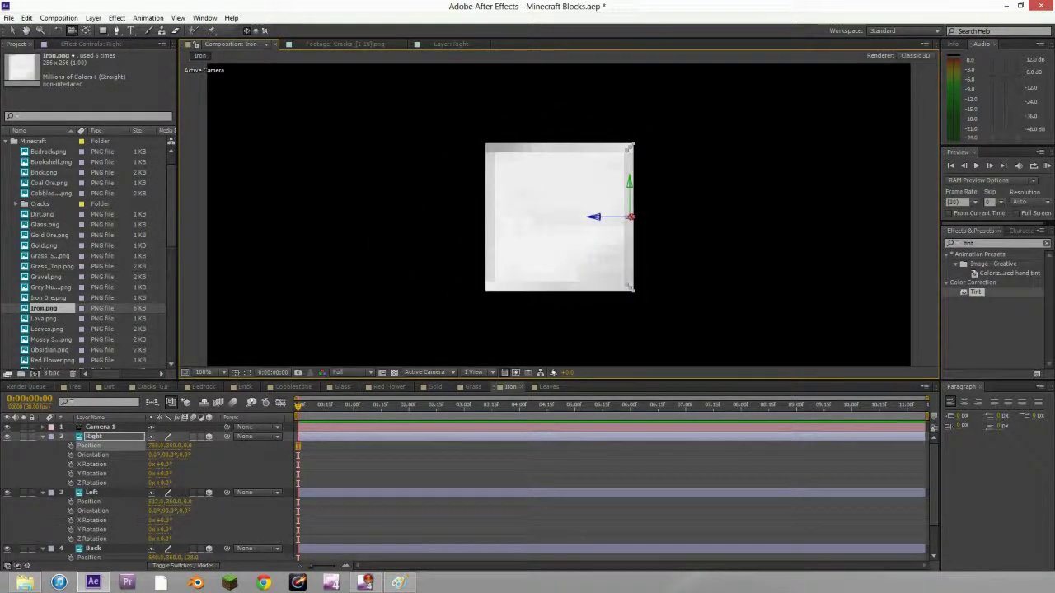
# Step: Expand the Blocks folder and inspect the Cobblestone, Iron and Iron Ore compositions
pyautogui.click(6, 142)
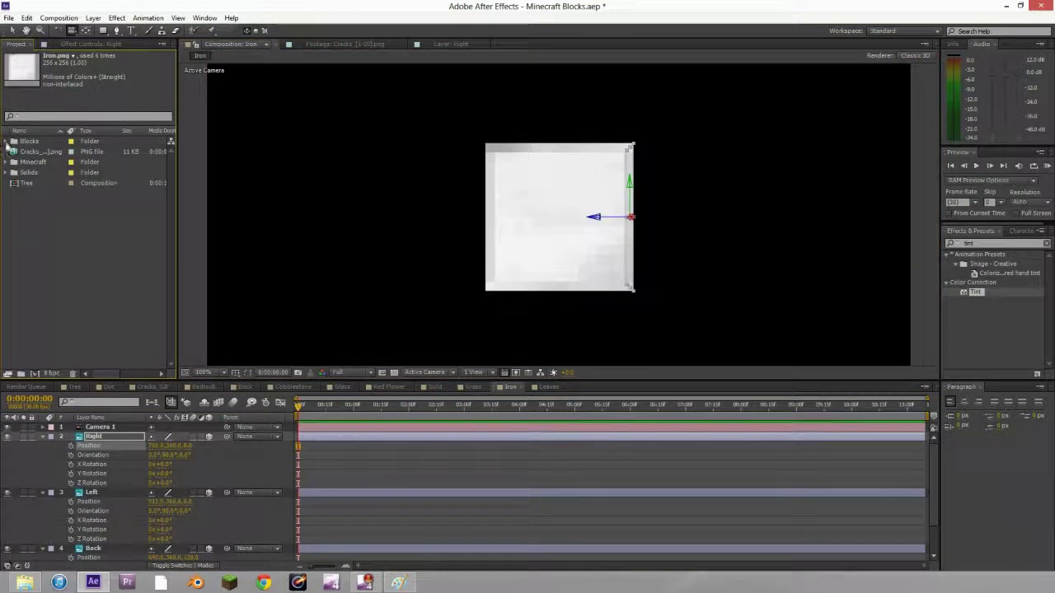
pyautogui.click(7, 141)
pyautogui.doubleClick(50, 172)
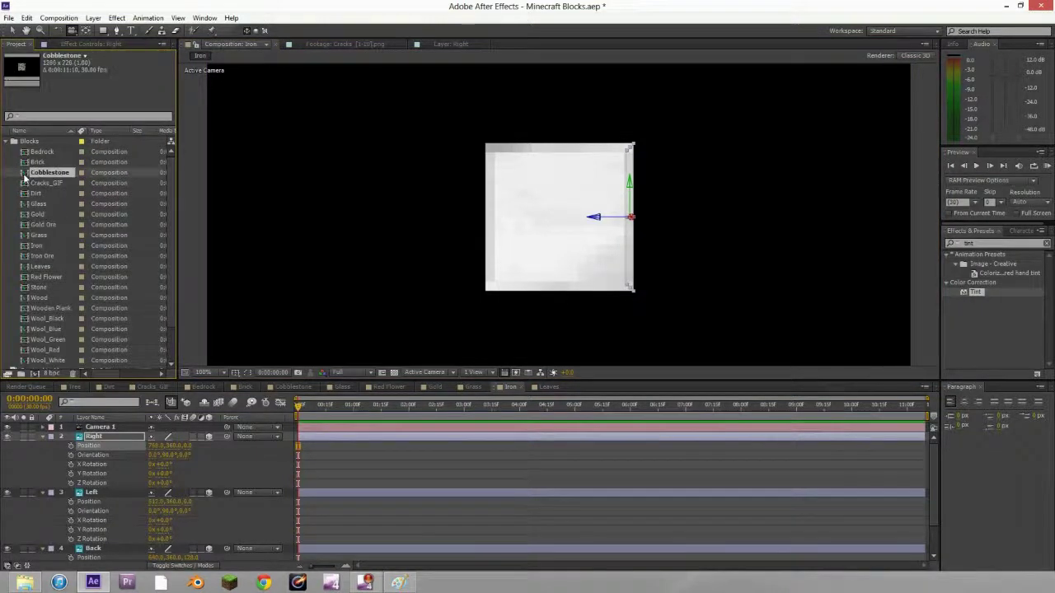
pyautogui.moveTo(560, 225); pyautogui.dragTo(523, 238)
pyautogui.hotkey('ctrl', 'z')
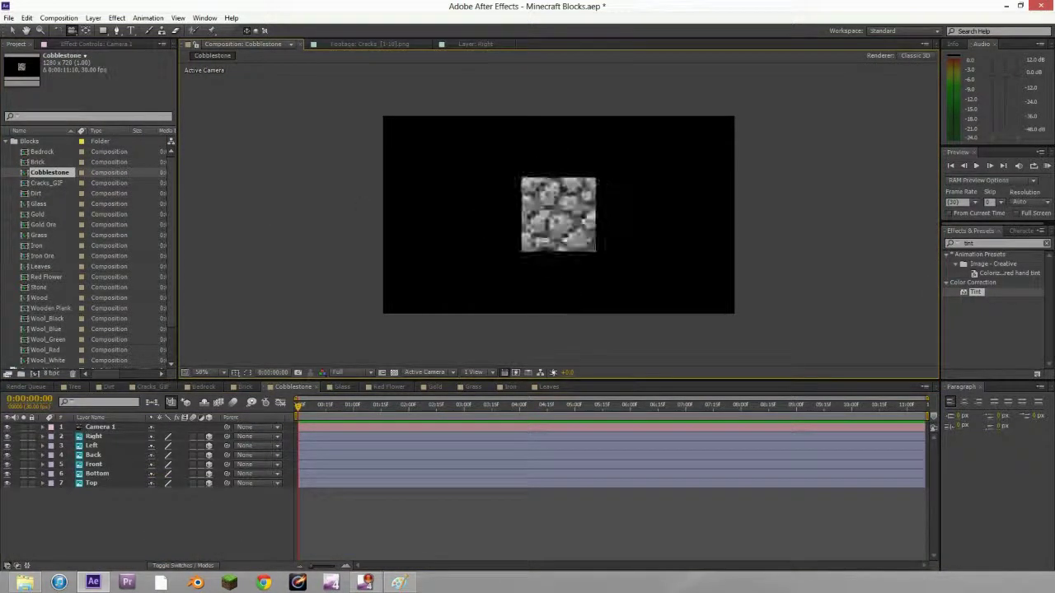
pyautogui.doubleClick(36, 246)
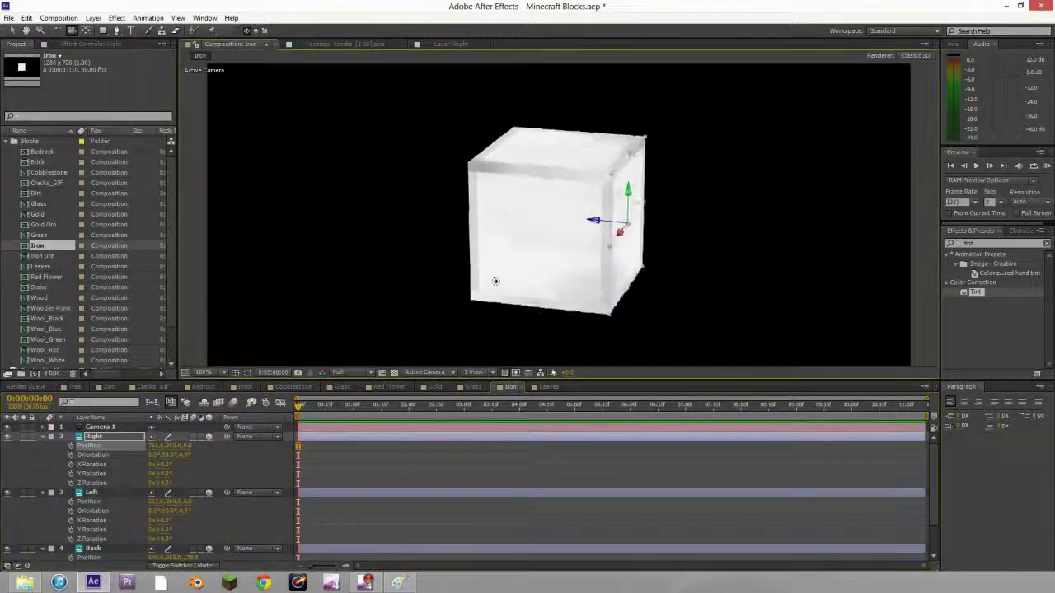
pyautogui.doubleClick(37, 256)
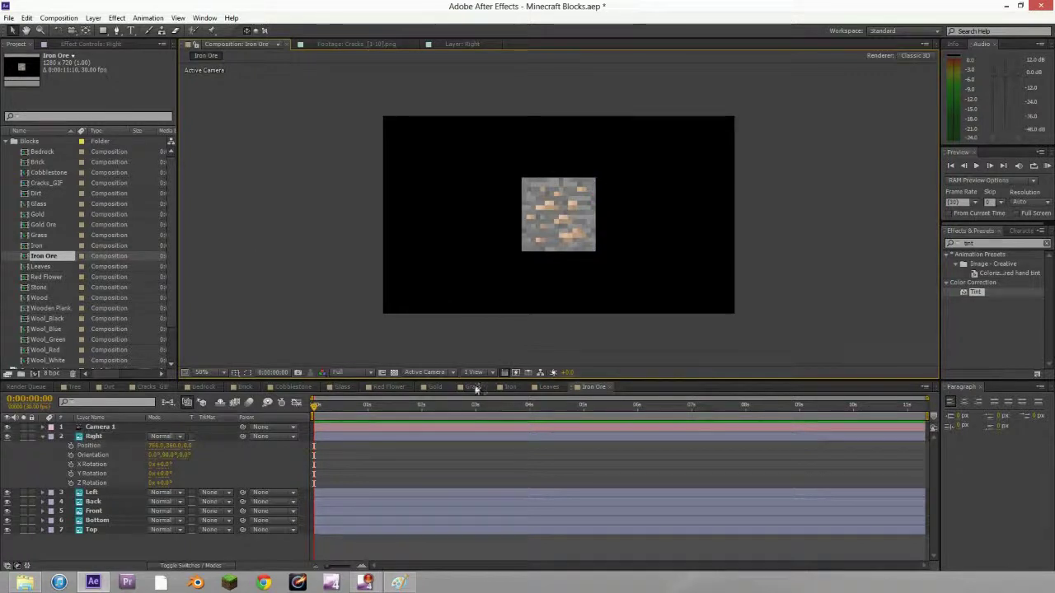
# Step: Inspect the Glass composition from an angle and check the Lighten blending mode of its Right layer
pyautogui.click(340, 386)
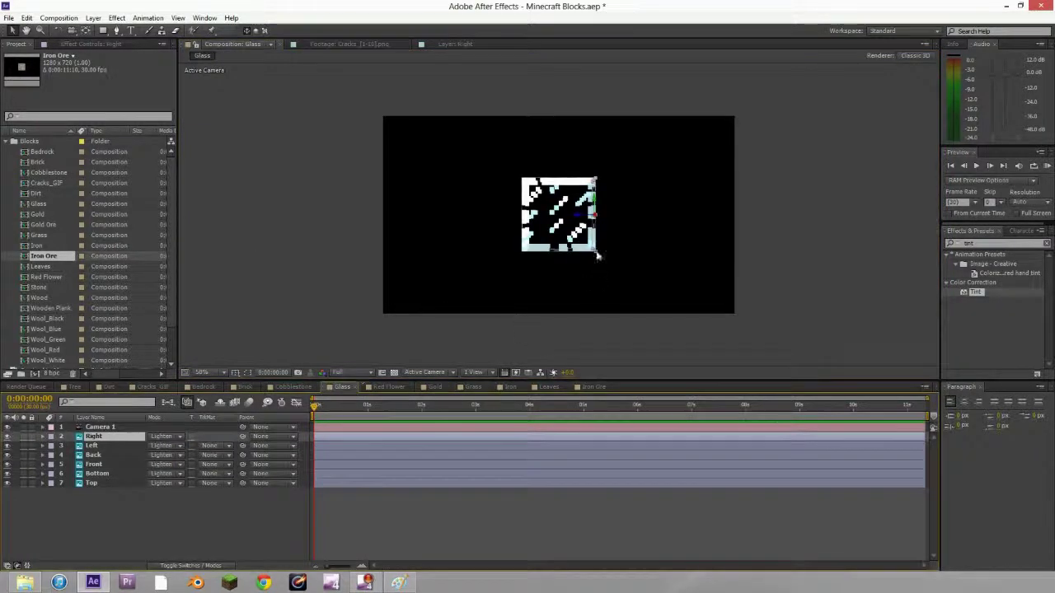
pyautogui.press('c')
pyautogui.moveTo(568, 219); pyautogui.dragTo(478, 213)
pyautogui.moveTo(612, 178); pyautogui.dragTo(544, 220)
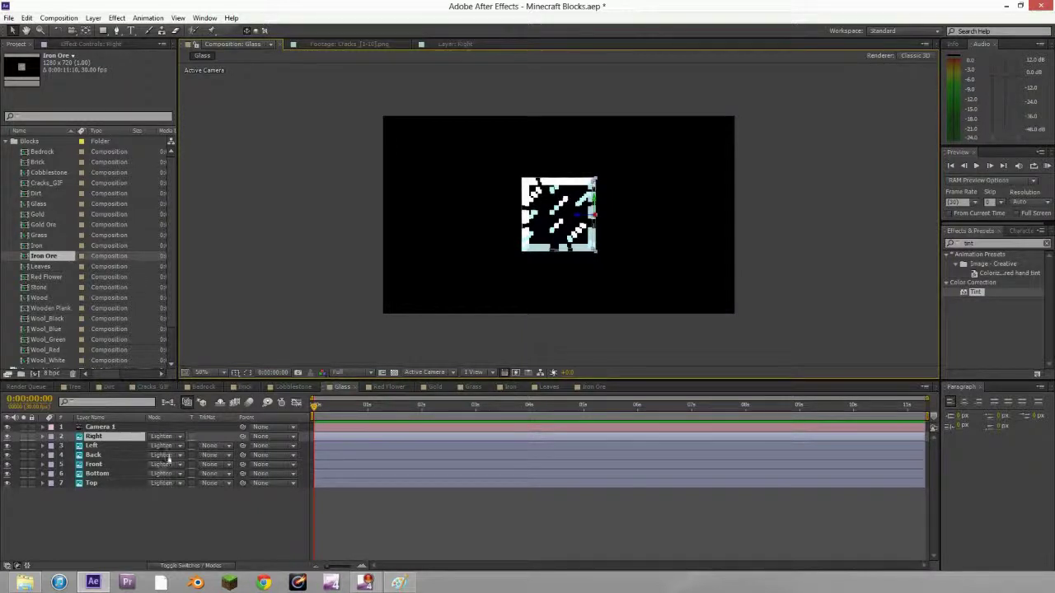
pyautogui.click(162, 436)
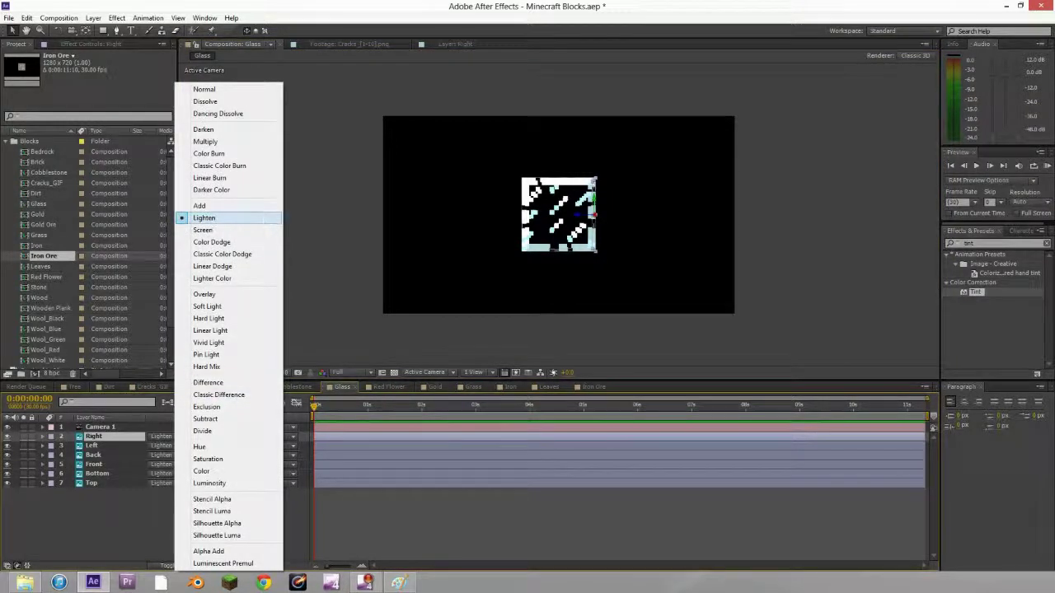
pyautogui.click(316, 209)
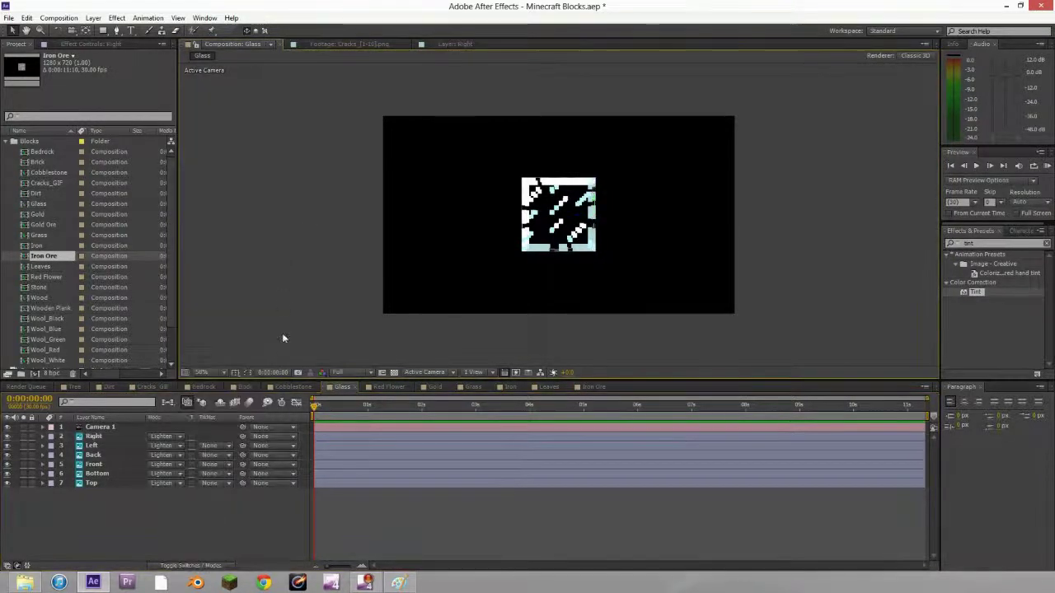
# Step: Inspect the Red Flower composition from an angle, check the upper flower layer's blending mode, and look at the terrain texture sheet in Paint
pyautogui.click(379, 388)
pyautogui.press('c')
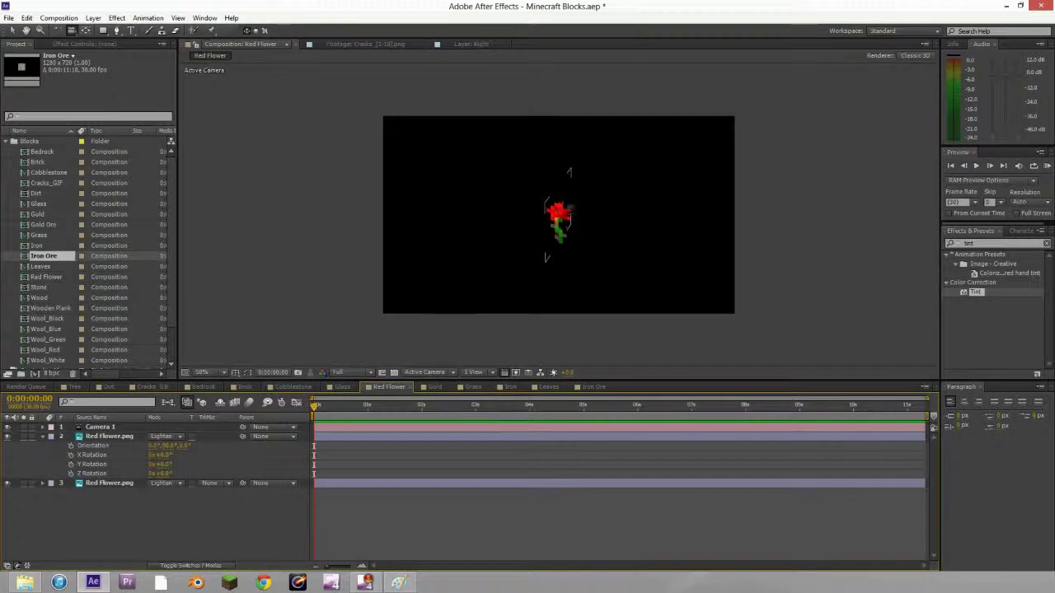
pyautogui.moveTo(570, 208); pyautogui.dragTo(589, 179)
pyautogui.click(177, 435)
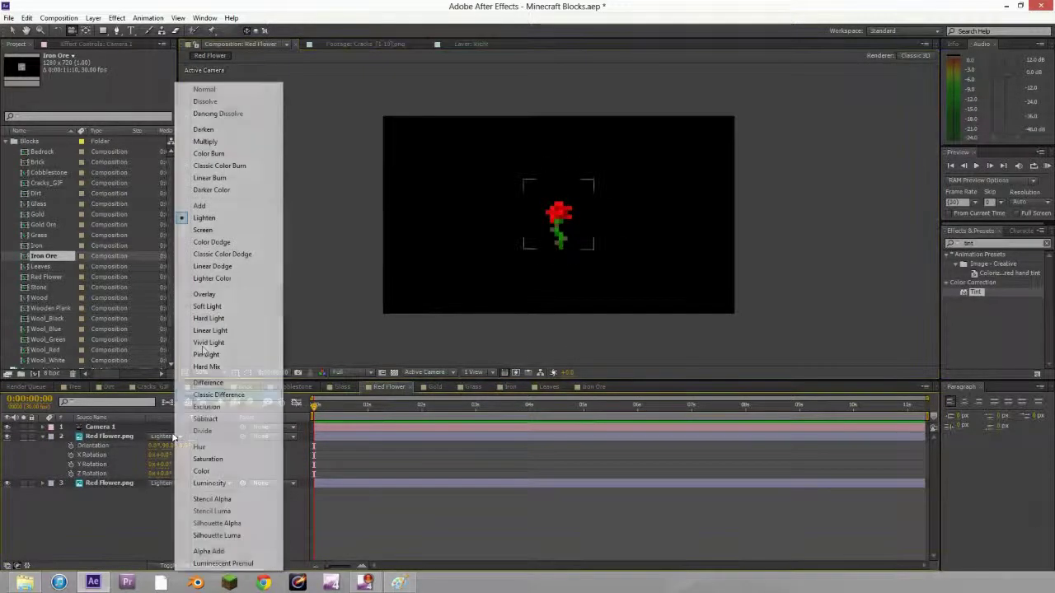
pyautogui.click(349, 234)
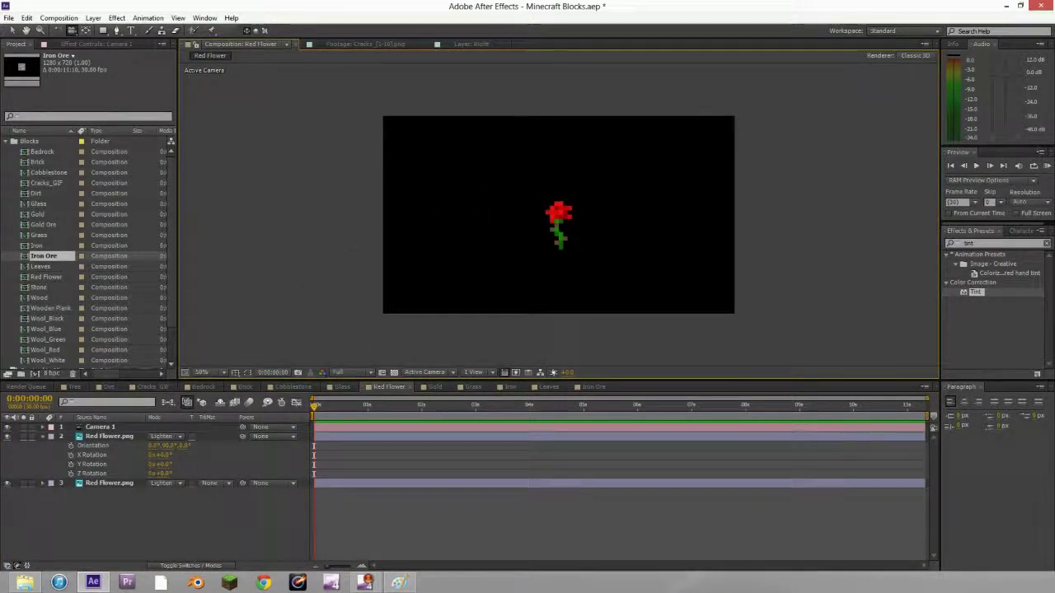
pyautogui.click(398, 582)
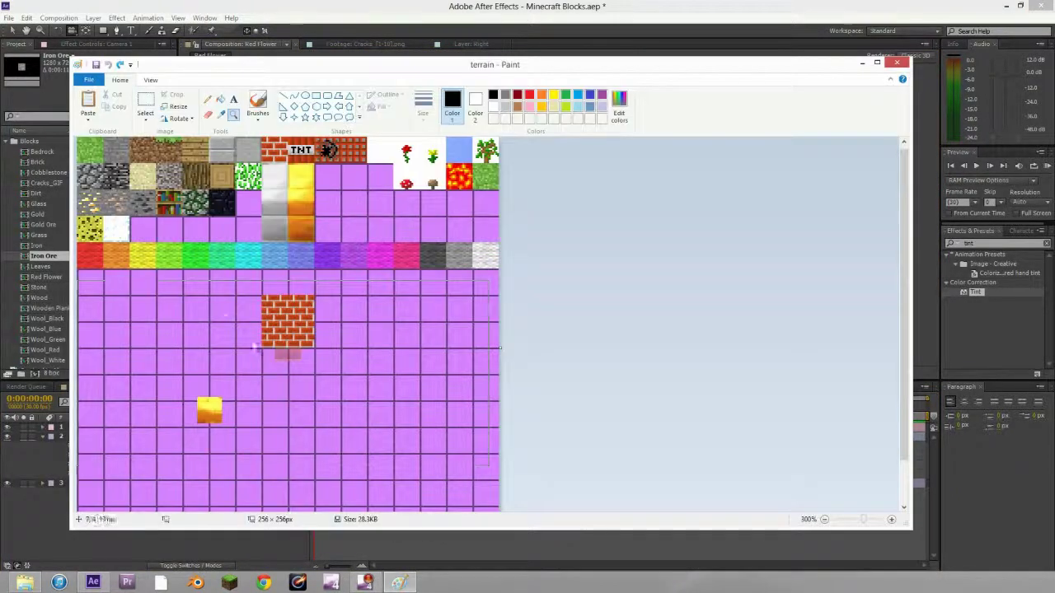
pyautogui.click(862, 62)
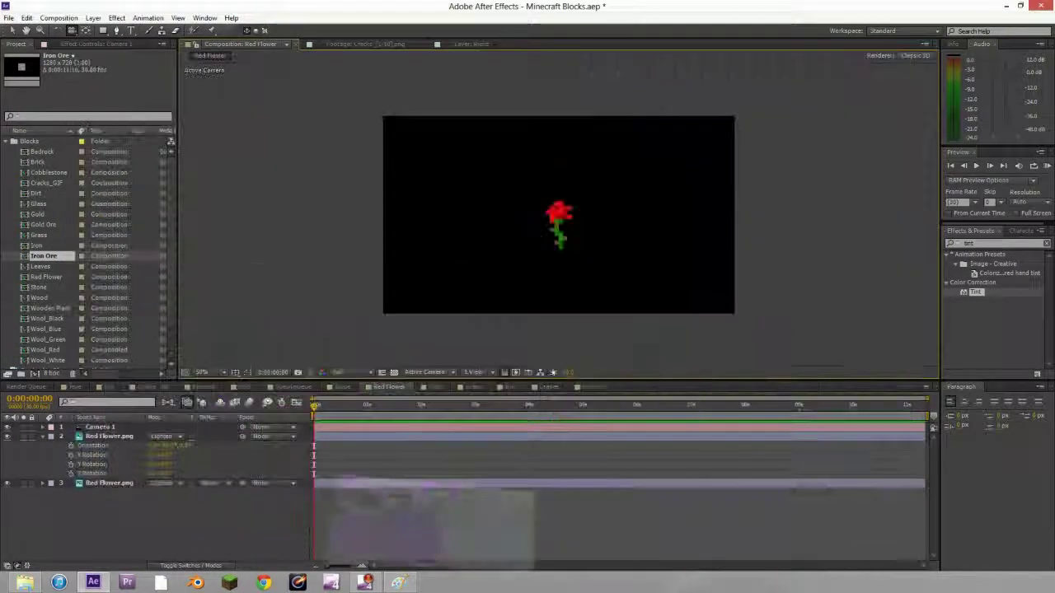
# Step: Try a different Y orientation on the upper Red Flower layer and undo the changes
pyautogui.click(104, 436)
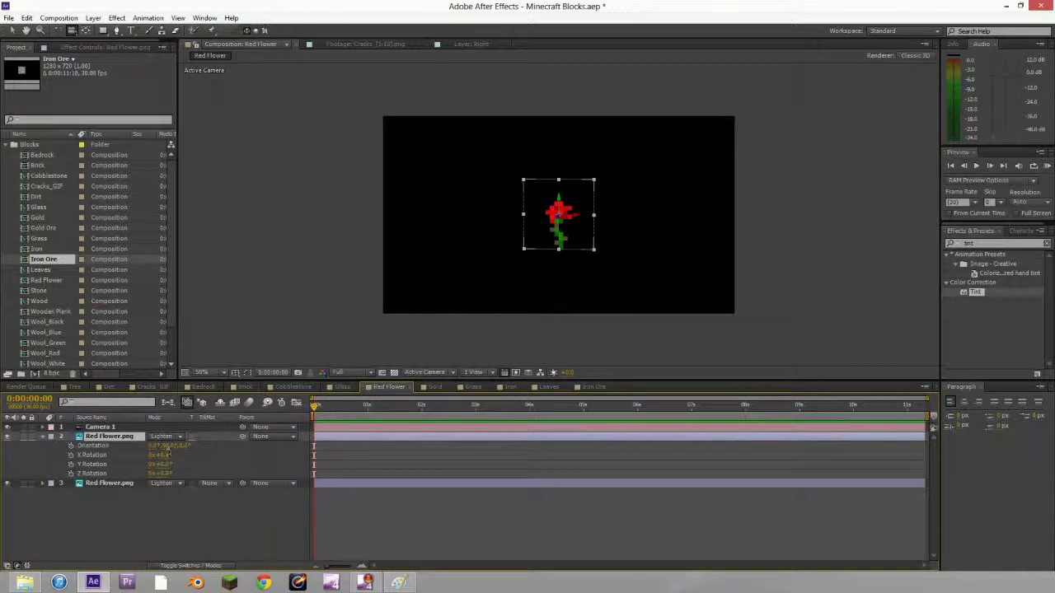
pyautogui.moveTo(165, 446); pyautogui.dragTo(177, 446)
pyautogui.click(169, 446)
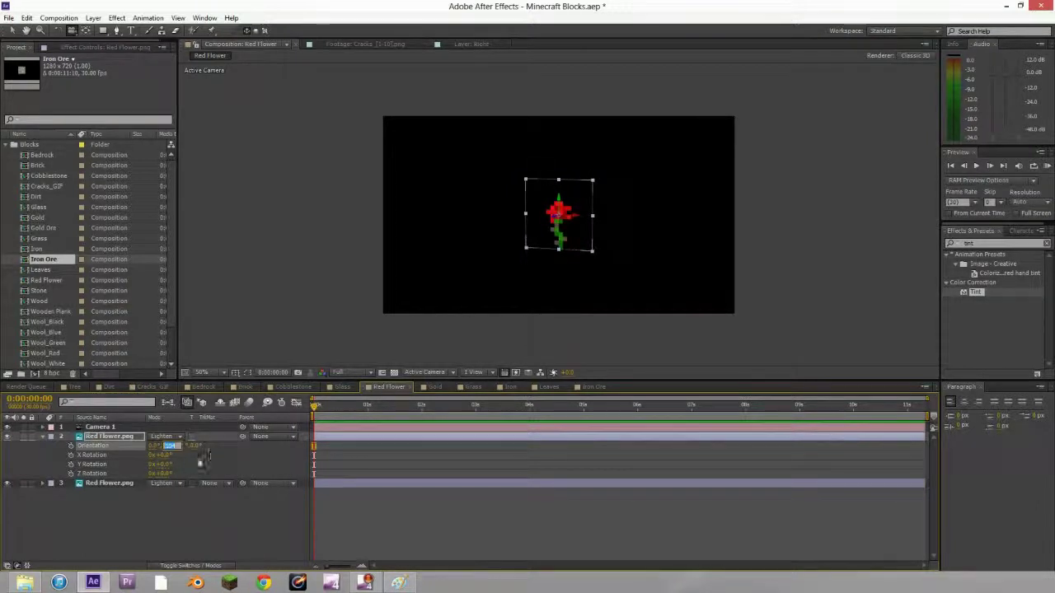
pyautogui.click(184, 463)
pyautogui.click(224, 438)
pyautogui.moveTo(586, 253); pyautogui.dragTo(520, 296)
pyautogui.hotkey('ctrl', 'z')
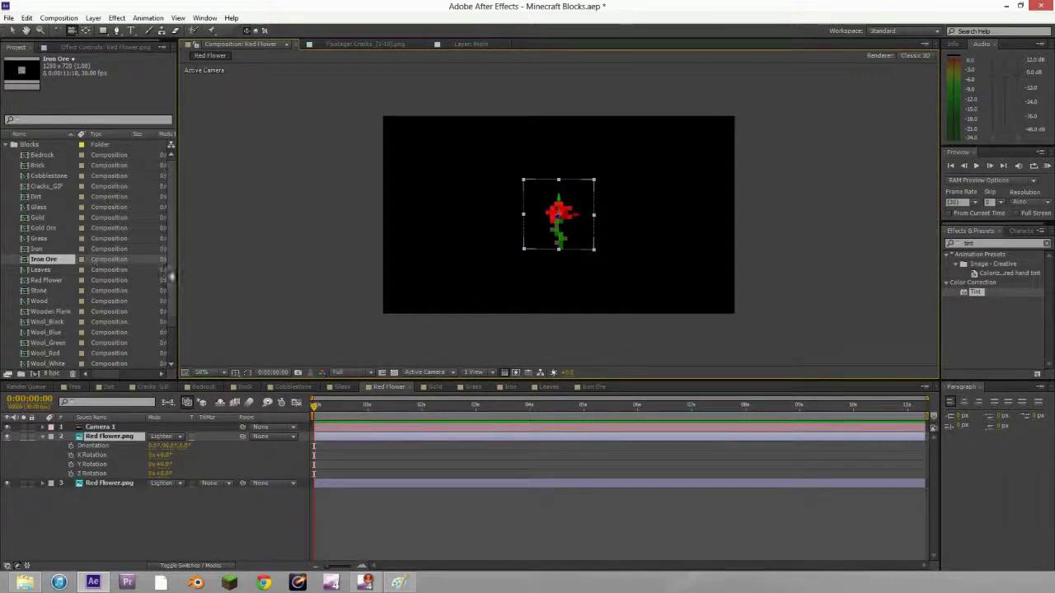
# Step: Open the Wool_White and Wool_Red compositions and inspect each block from an angle
pyautogui.scroll(-2, 157, 325)
pyautogui.doubleClick(48, 321)
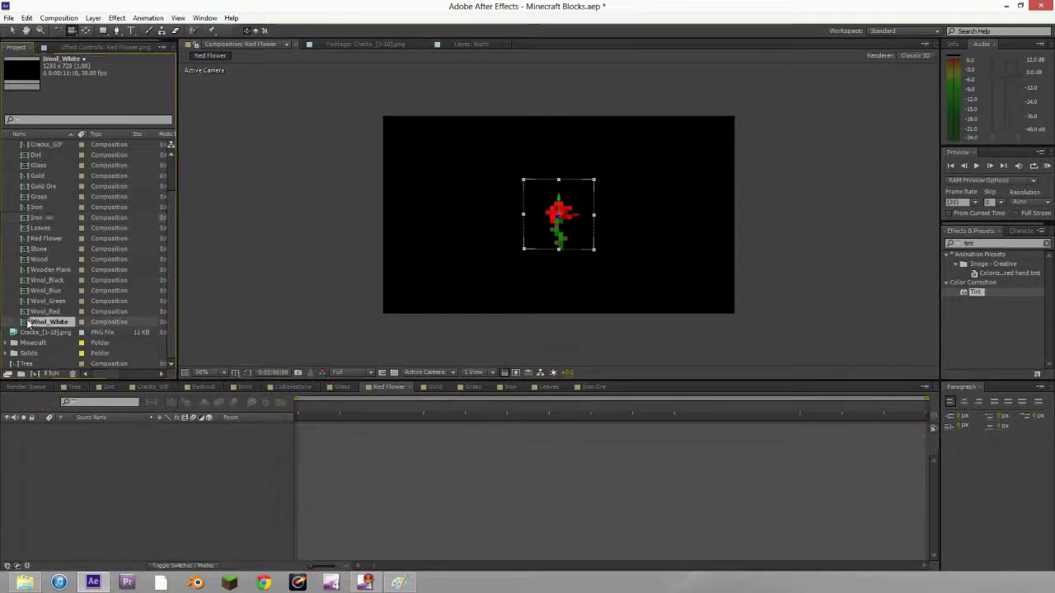
pyautogui.moveTo(559, 226); pyautogui.dragTo(521, 238)
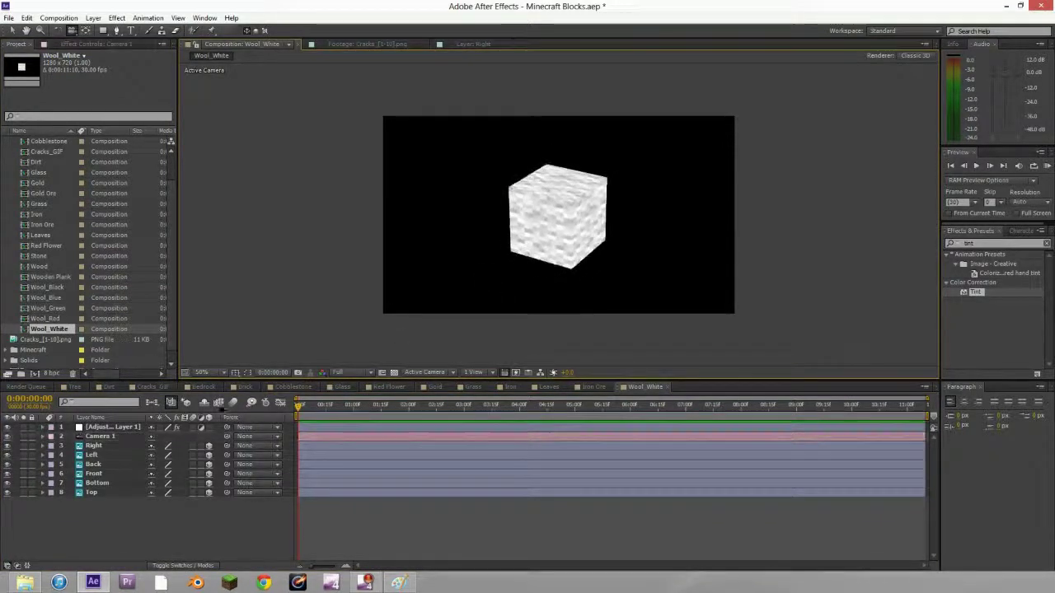
pyautogui.doubleClick(33, 319)
pyautogui.moveTo(569, 198); pyautogui.dragTo(461, 283)
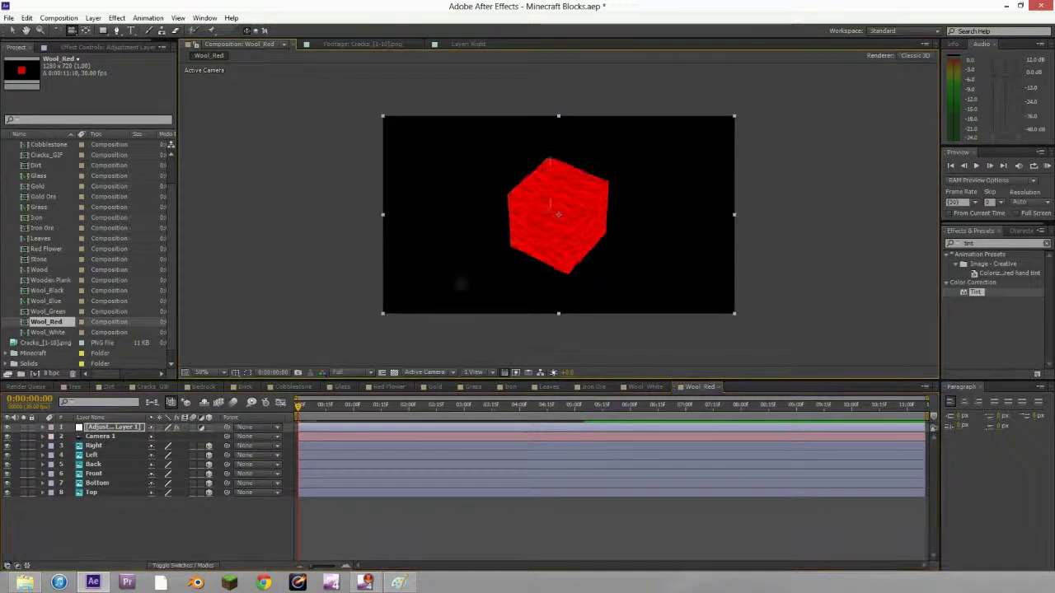
# Step: Try other Map White To colors in the Tint effect on Wool_Red's adjustment layer, cancel them, and undo the camera orbit
pyautogui.click(119, 427)
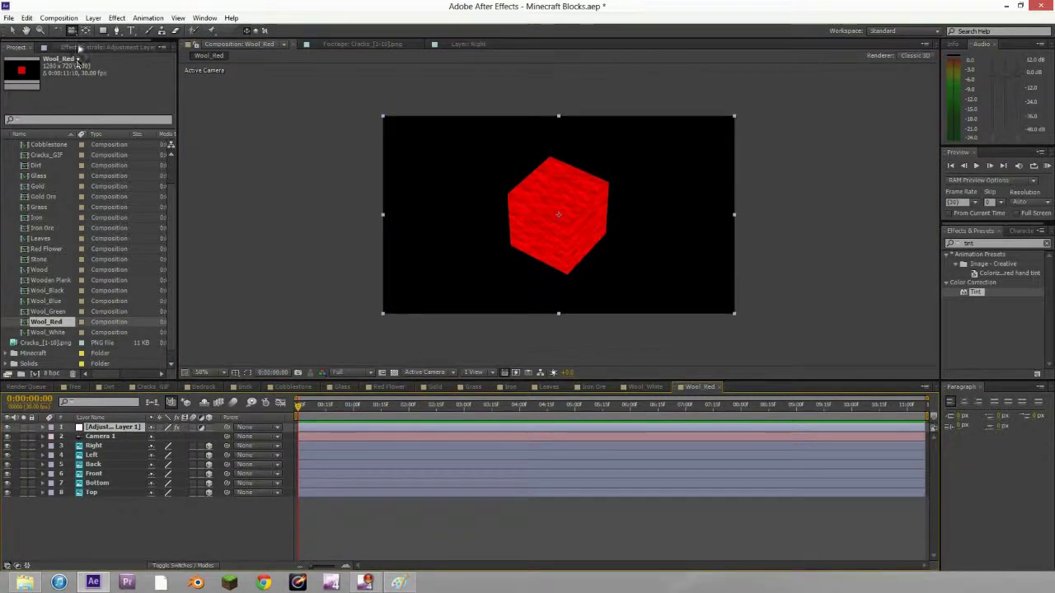
pyautogui.click(78, 47)
pyautogui.click(102, 87)
pyautogui.click(102, 87)
pyautogui.moveTo(51, 192); pyautogui.dragTo(52, 206)
pyautogui.moveTo(116, 310); pyautogui.dragTo(191, 186)
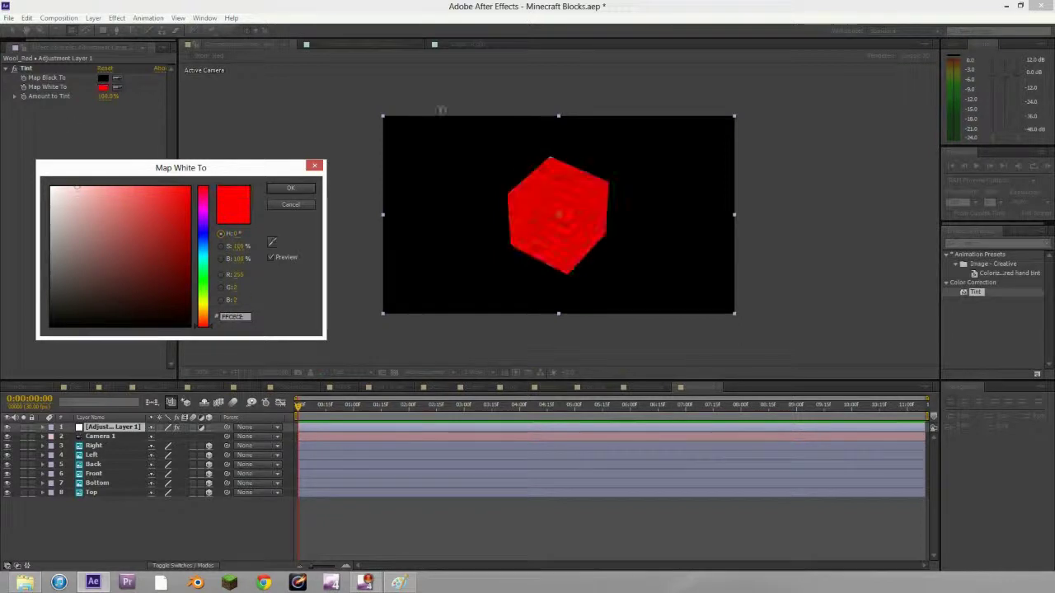
pyautogui.click(289, 206)
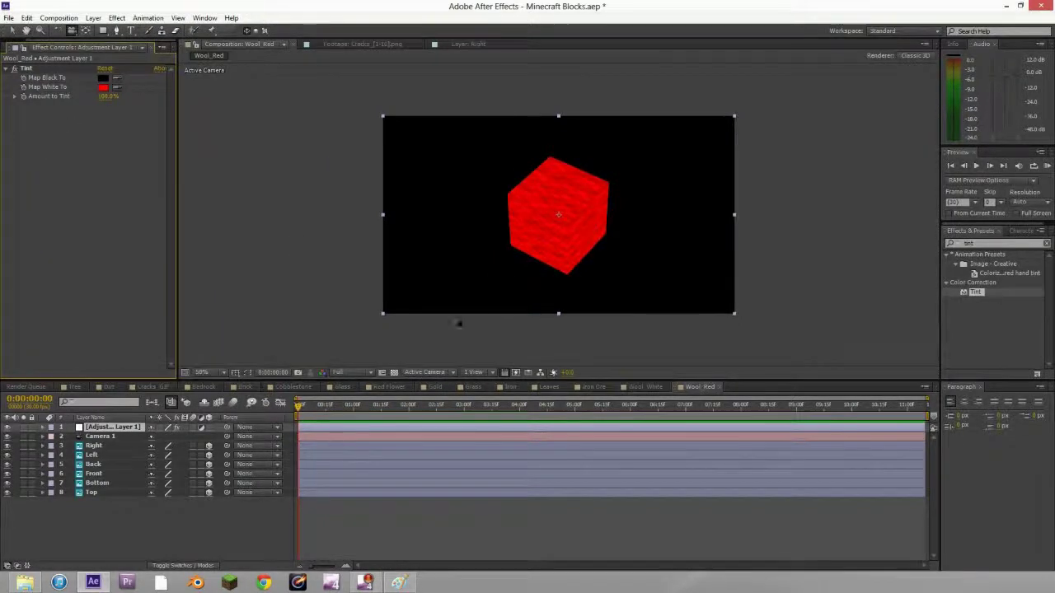
pyautogui.hotkey('ctrl', 'z')
pyautogui.press('v')
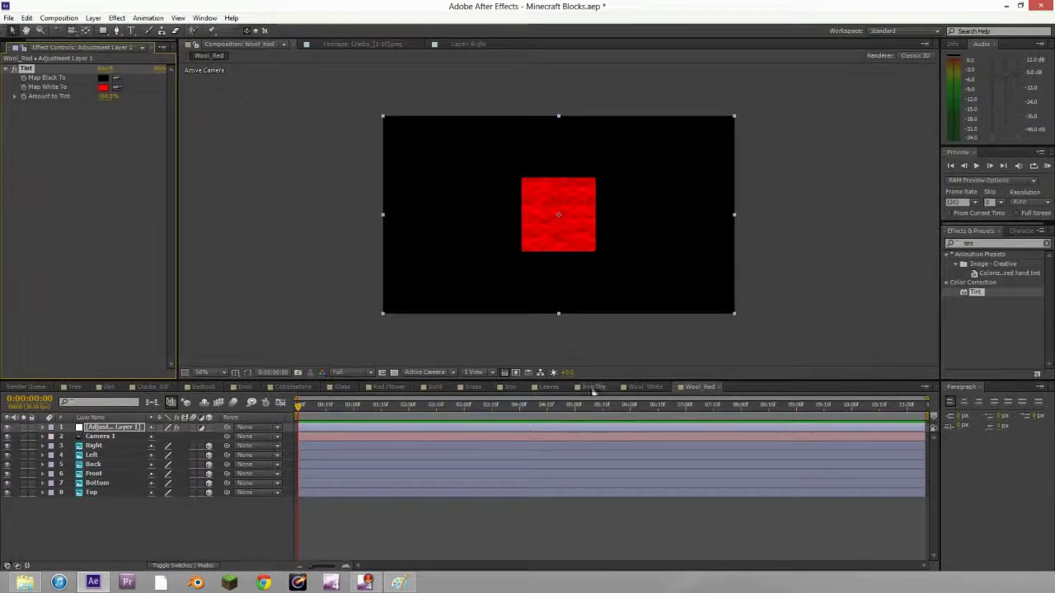
# Step: Open the Wool_Green and Wool_Black compositions to review the other tinted wool blocks
pyautogui.click(14, 47)
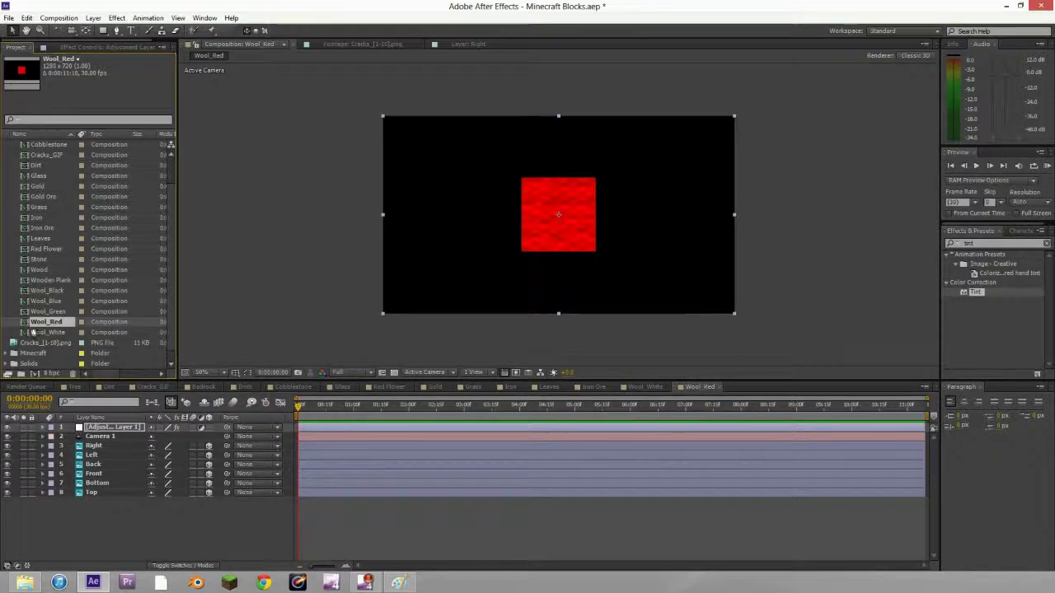
pyautogui.doubleClick(33, 311)
pyautogui.doubleClick(46, 290)
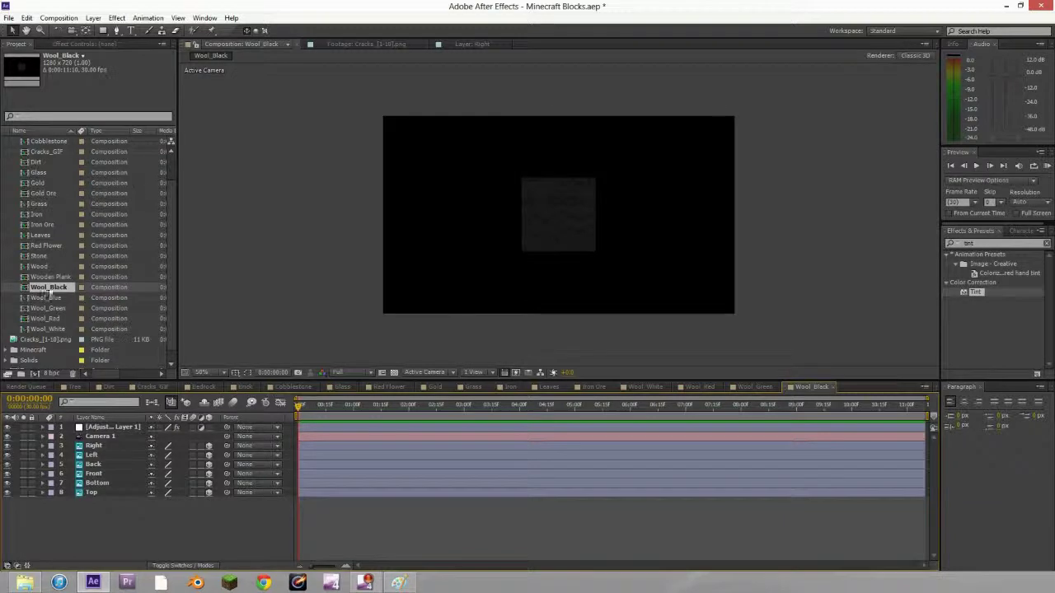
pyautogui.scroll(1, 47, 293)
# Step: Preview the Cracks_[1-10].png sequence footage and open the Cracks_GIF composition from the Blocks folder
pyautogui.click(6, 142)
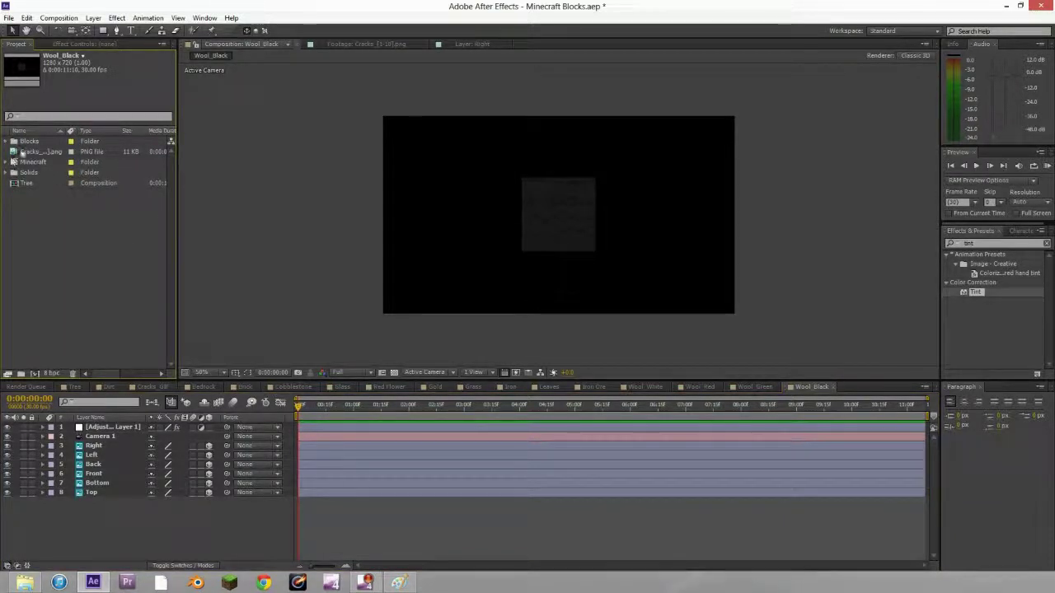
pyautogui.doubleClick(25, 153)
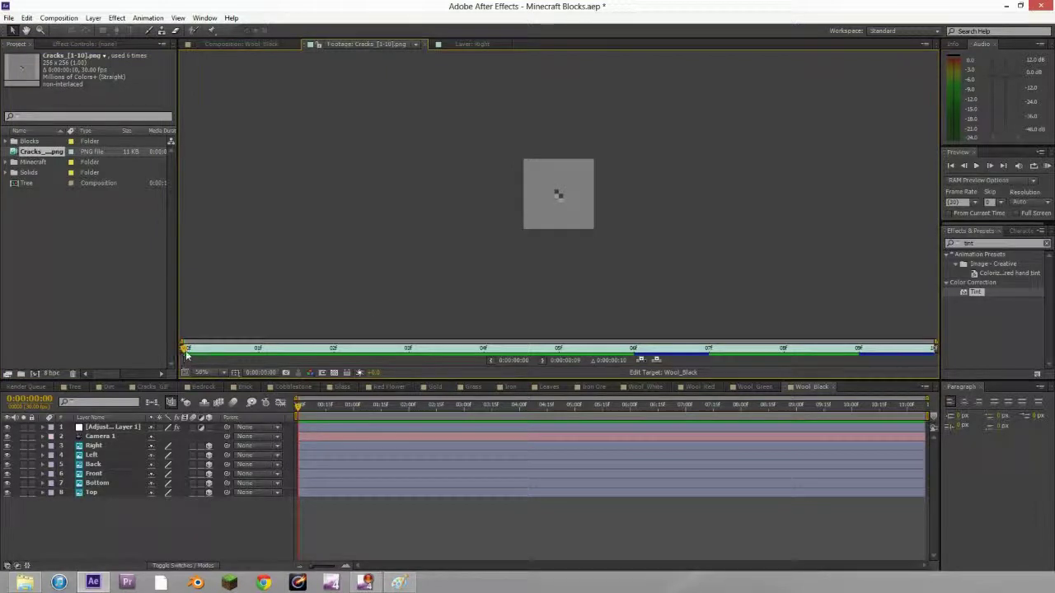
pyautogui.press('space')
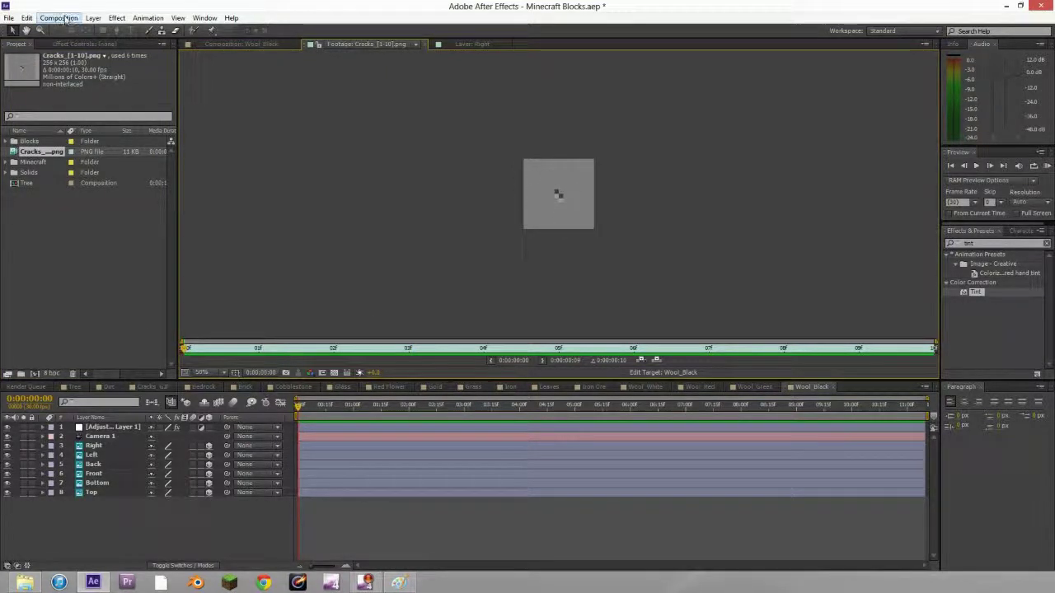
pyautogui.click(12, 142)
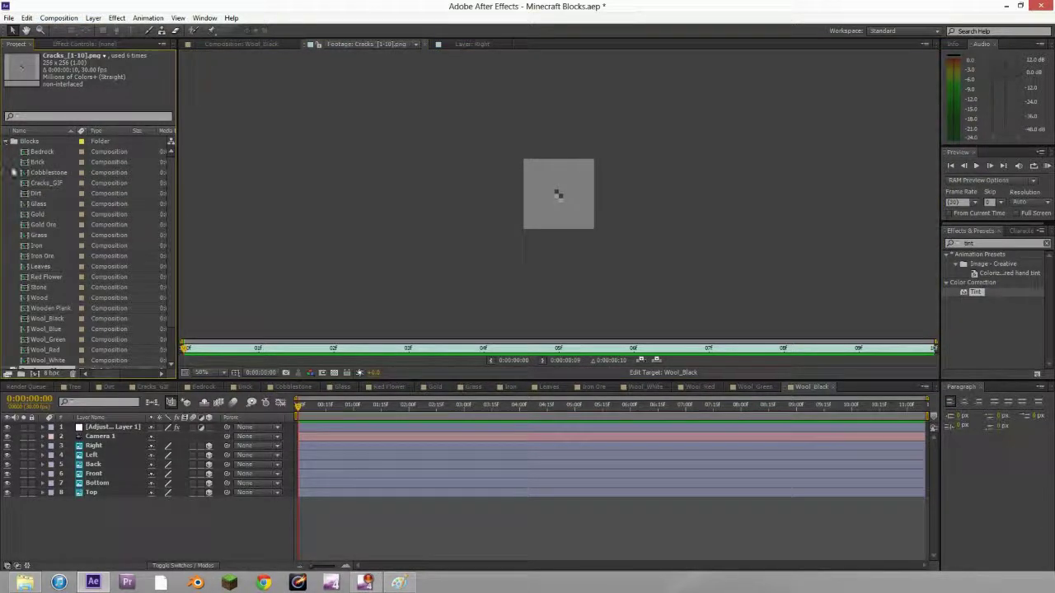
pyautogui.doubleClick(25, 183)
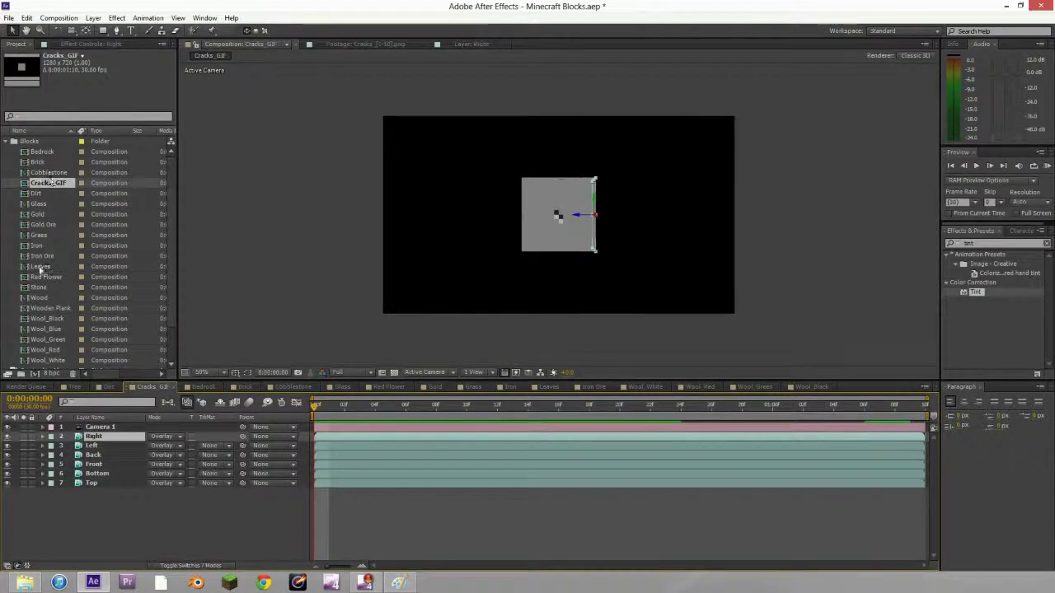
# Step: Add the Cracks_[1-10].png sequence above the Right layer in Cracks_GIF, hide the six side layers, and make the new layer 3D
pyautogui.scroll(-2, 40, 272)
pyautogui.moveTo(24, 330); pyautogui.dragTo(123, 432)
pyautogui.moveTo(6, 492); pyautogui.dragTo(8, 446)
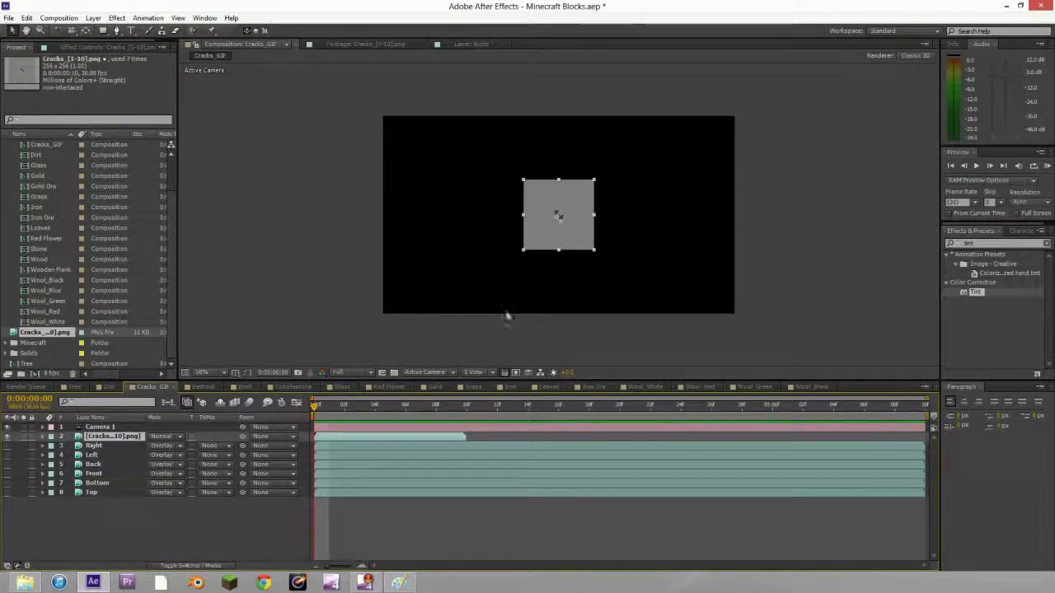
pyautogui.press('F4')
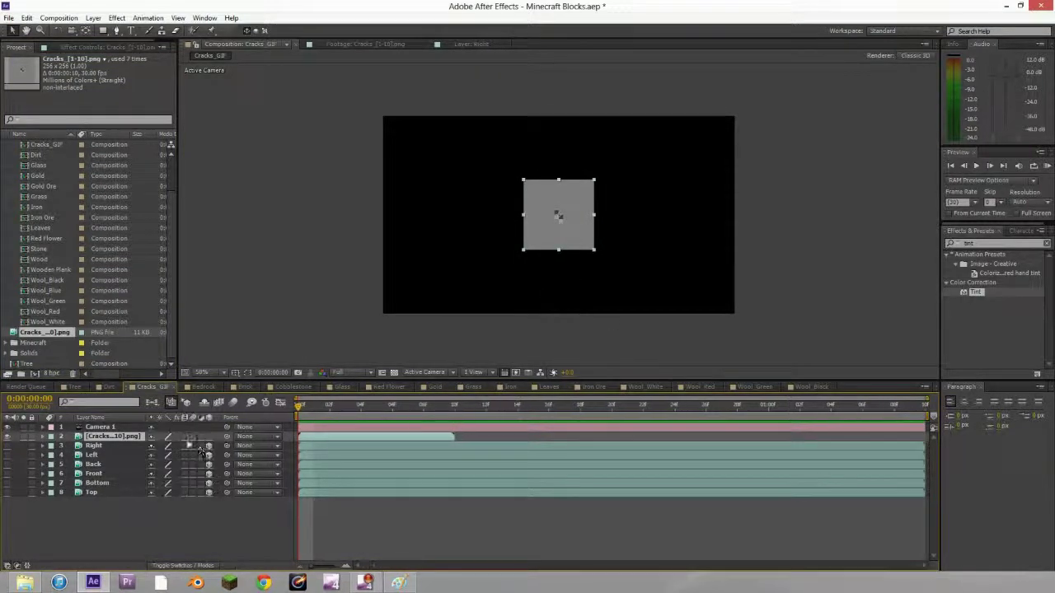
pyautogui.click(209, 437)
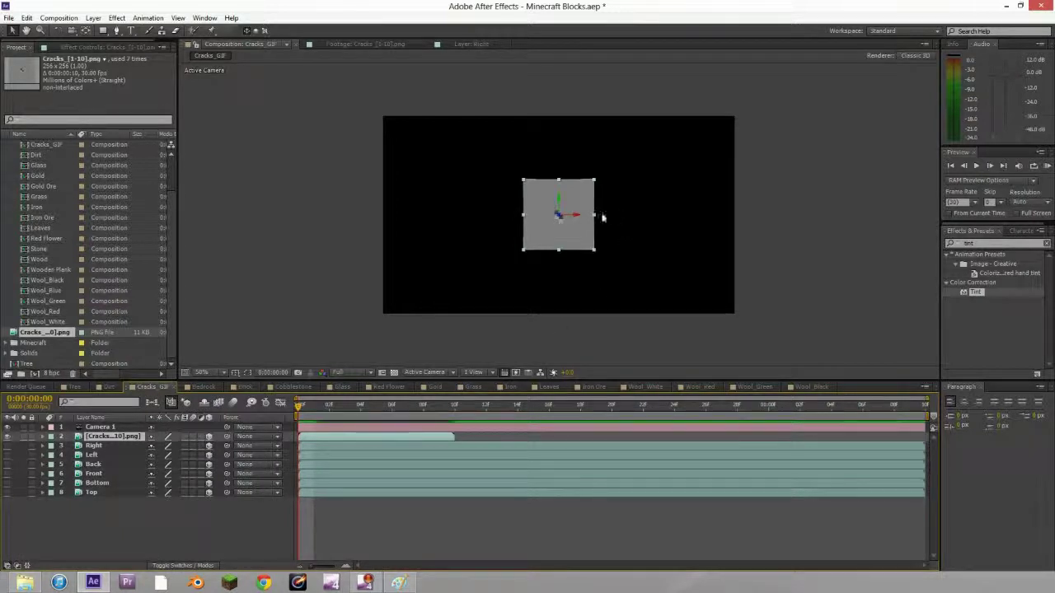
pyautogui.press('c')
pyautogui.moveTo(601, 217); pyautogui.dragTo(539, 242)
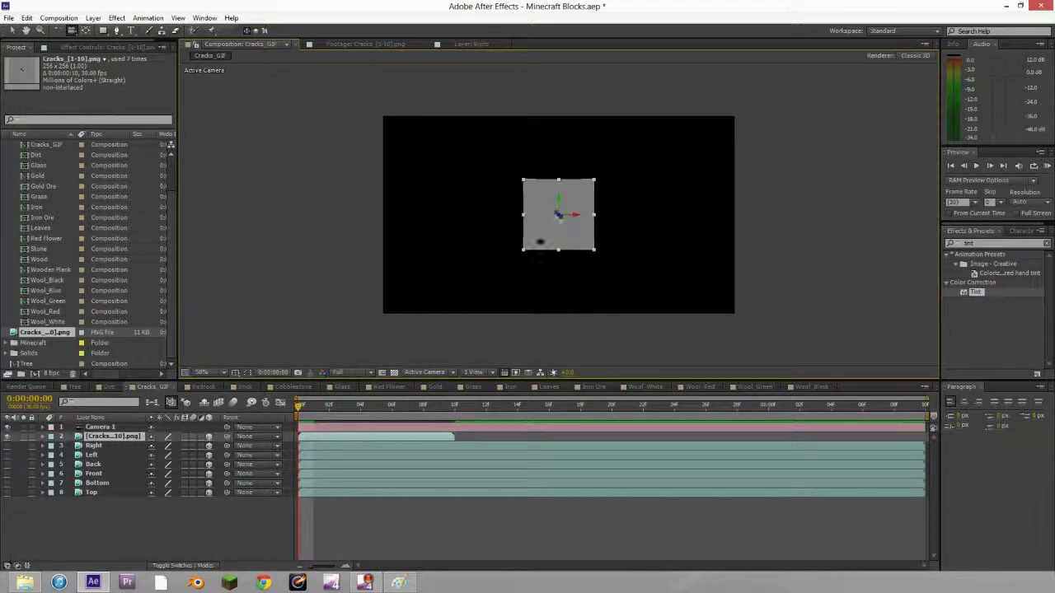
# Step: Time-stretch the added Cracks_[1-10].png layer to span the whole composition and scrub through it
pyautogui.rightClick(387, 441)
pyautogui.moveTo(426, 98)
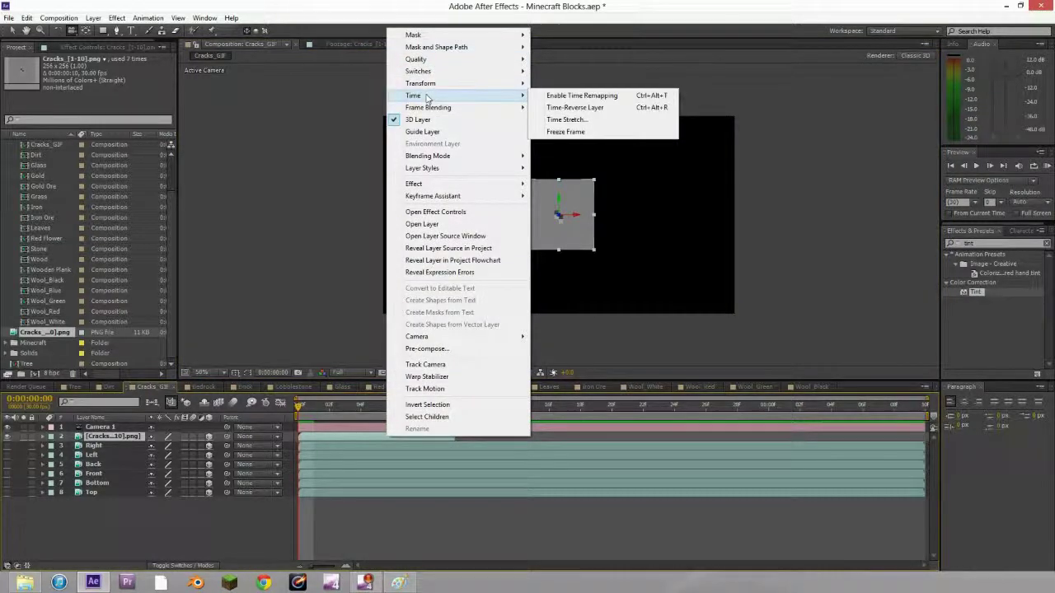
pyautogui.click(566, 119)
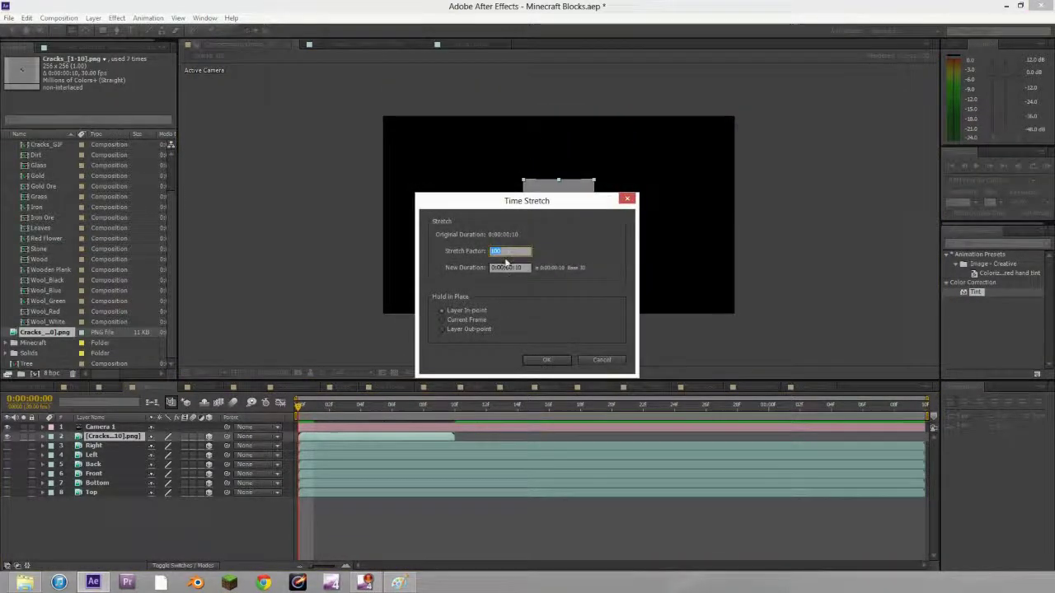
pyautogui.press('Return')
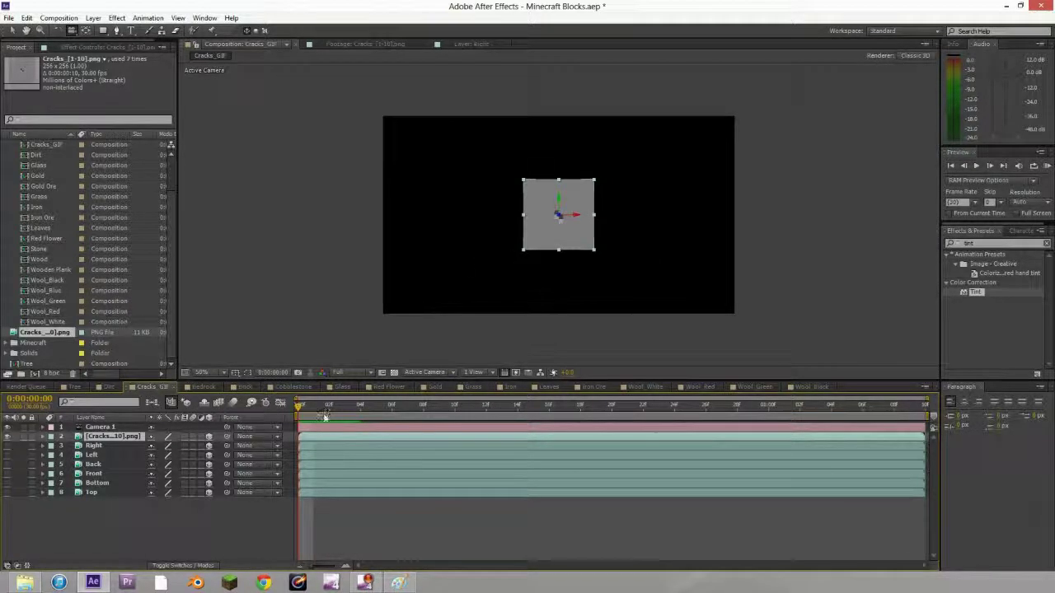
pyautogui.moveTo(299, 407); pyautogui.dragTo(306, 428)
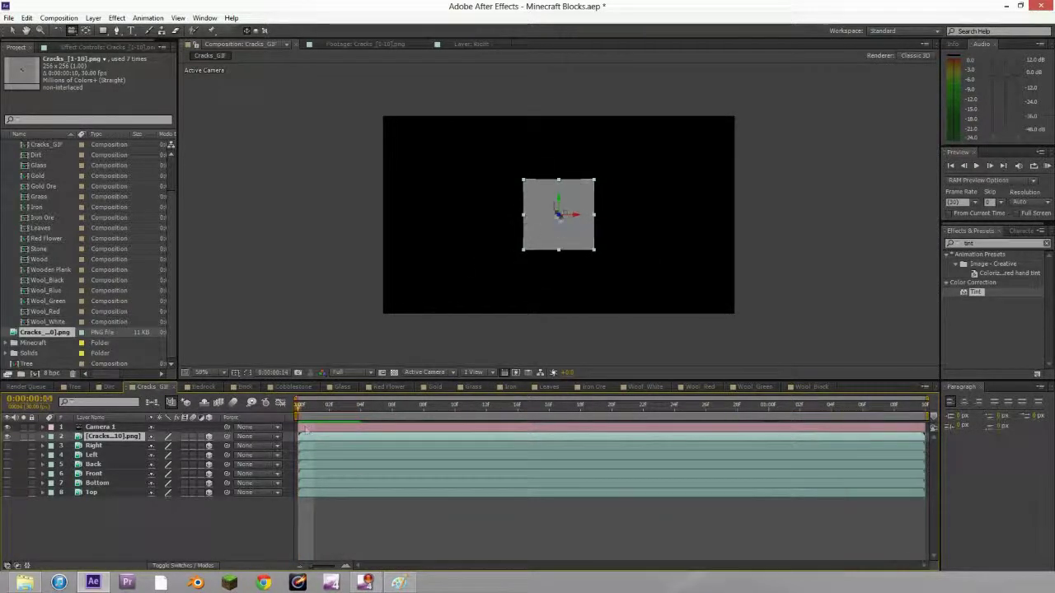
# Step: Delete the added Cracks_[1-10].png layer, show the six side layers again, and check the block with a brief camera orbit
pyautogui.press('Delete')
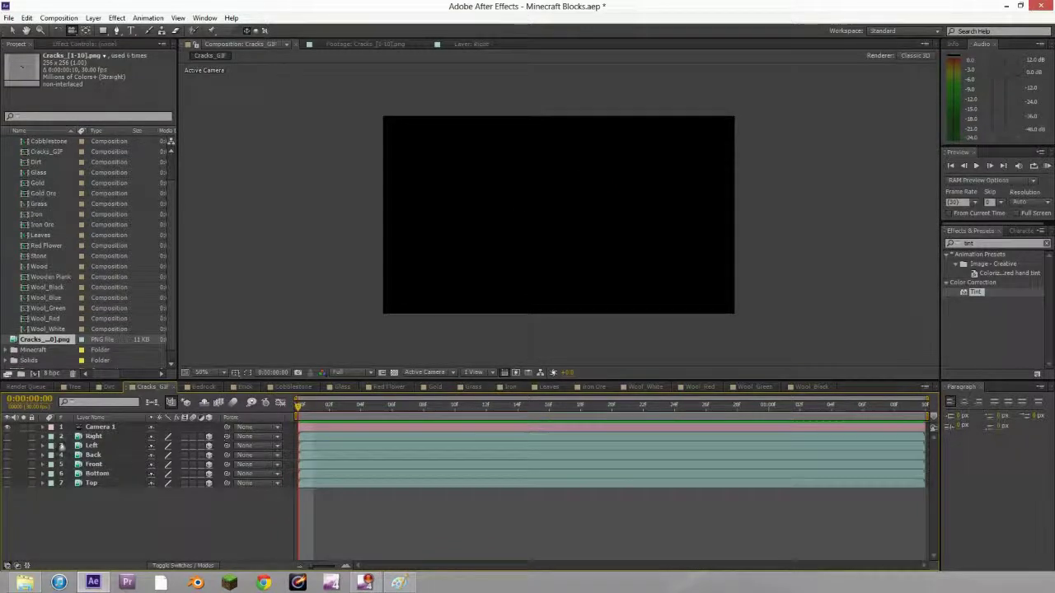
pyautogui.moveTo(8, 445); pyautogui.dragTo(7, 483)
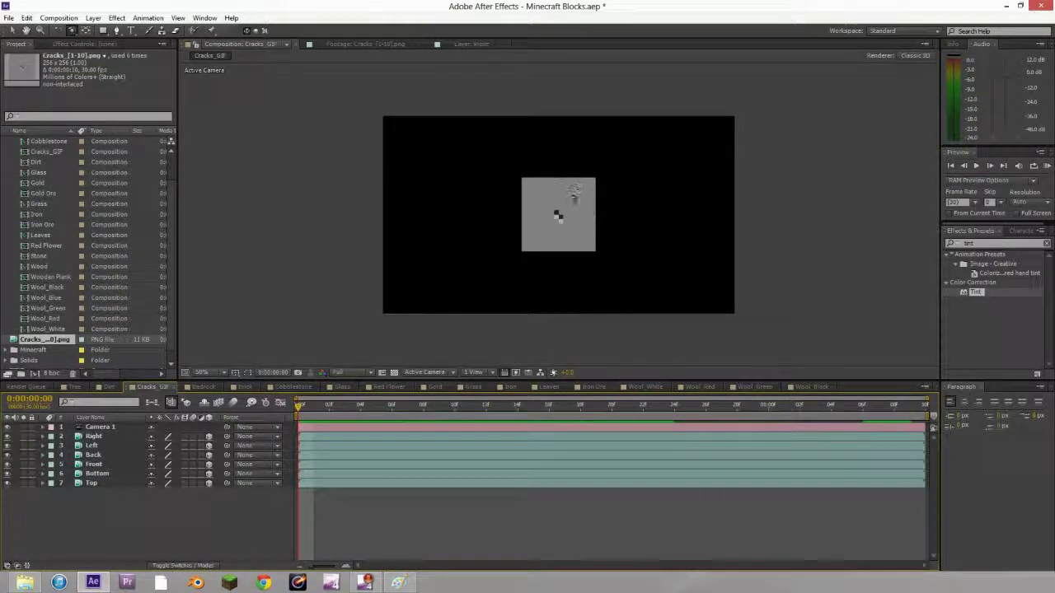
pyautogui.moveTo(574, 205)
pyautogui.mouseDown()
pyautogui.moveTo(576, 236)
pyautogui.moveTo(516, 264)
pyautogui.moveTo(608, 174)
pyautogui.moveTo(575, 206)
pyautogui.mouseUp()
pyautogui.hotkey('ctrl', 'z')
# Step: Review the Overlay blending modes of the Cracks_GIF side layers and inspect the Tree composition
pyautogui.press('F4')
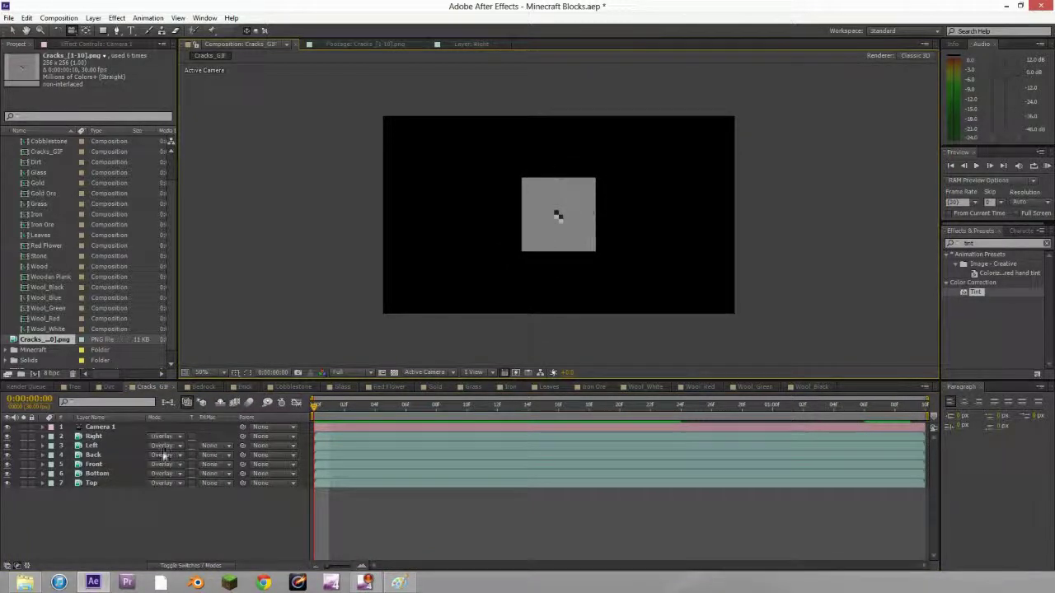
pyautogui.click(168, 438)
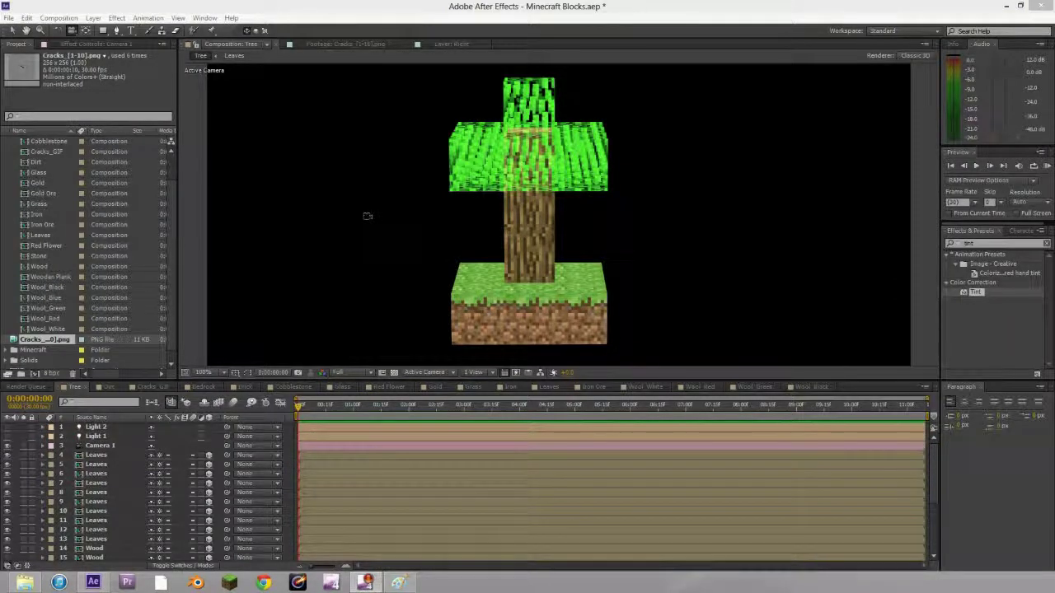
pyautogui.moveTo(540, 221)
pyautogui.mouseDown()
pyautogui.moveTo(407, 250)
pyautogui.moveTo(302, 226)
pyautogui.moveTo(535, 260)
pyautogui.moveTo(471, 250)
pyautogui.moveTo(544, 239)
pyautogui.moveTo(523, 224)
pyautogui.mouseUp()
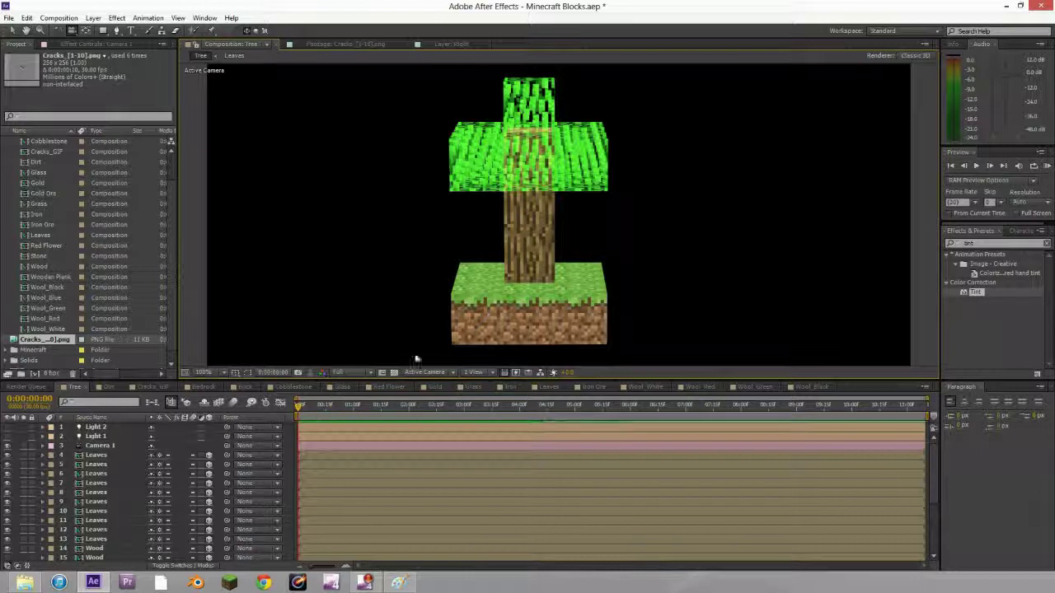